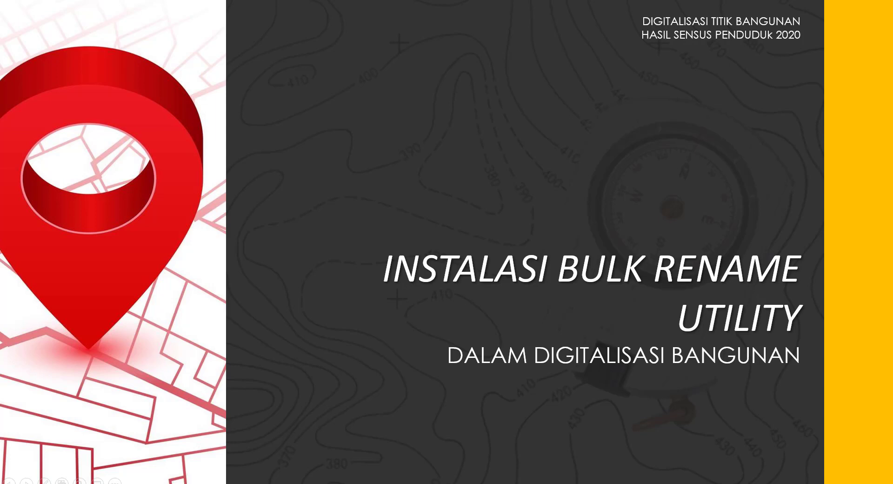
Search Google for "bulk rename utility" and open the bulkrenameutility.co.uk website from the results
text(B)
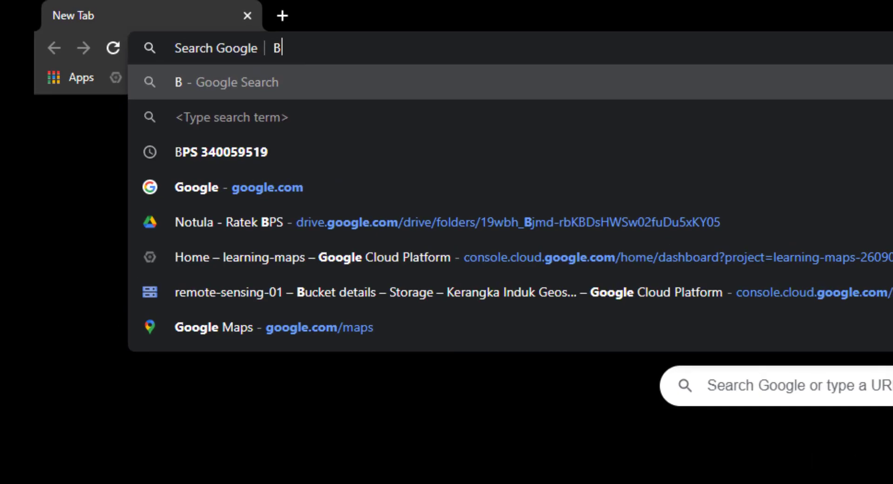
text(ULK rename)
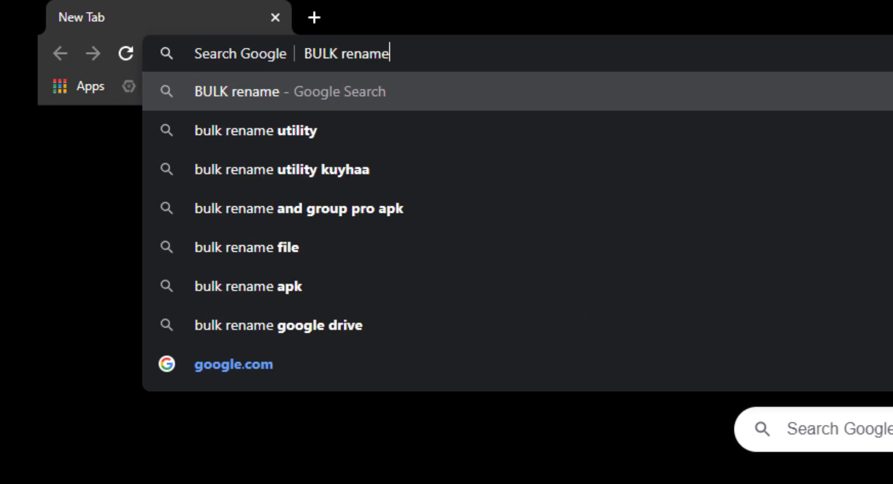
key(Down)
key(Return)
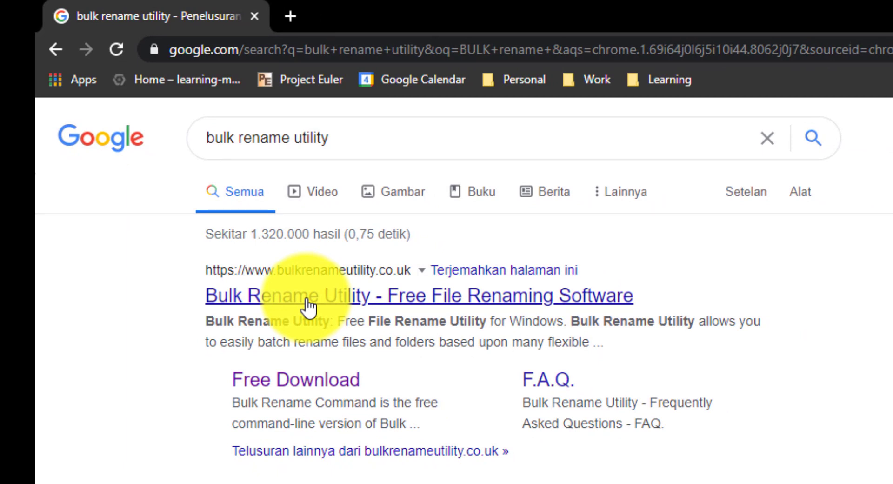
click(307, 305)
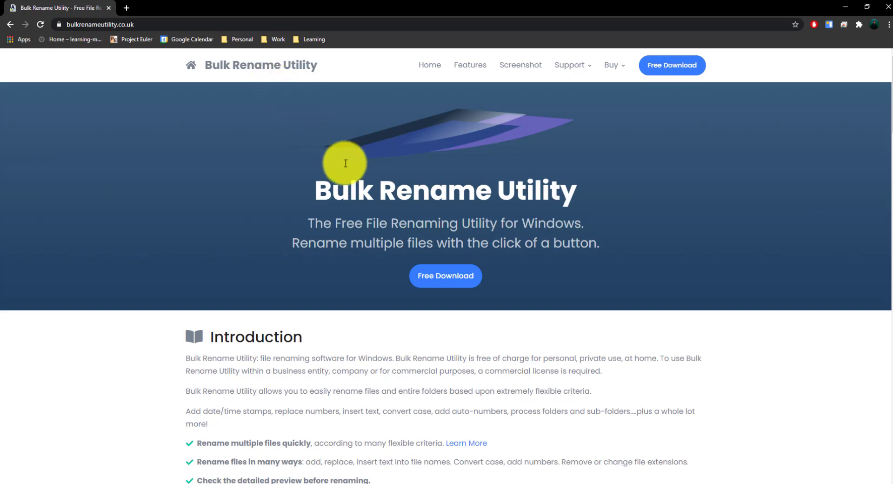
Download the free Bulk Rename Utility version 3.4.2.0 installer from the website and run it
click(444, 275)
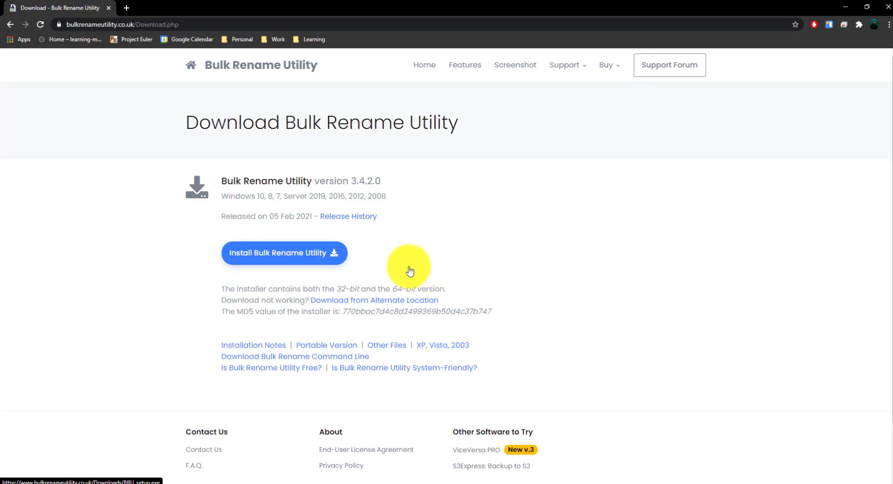
click(315, 262)
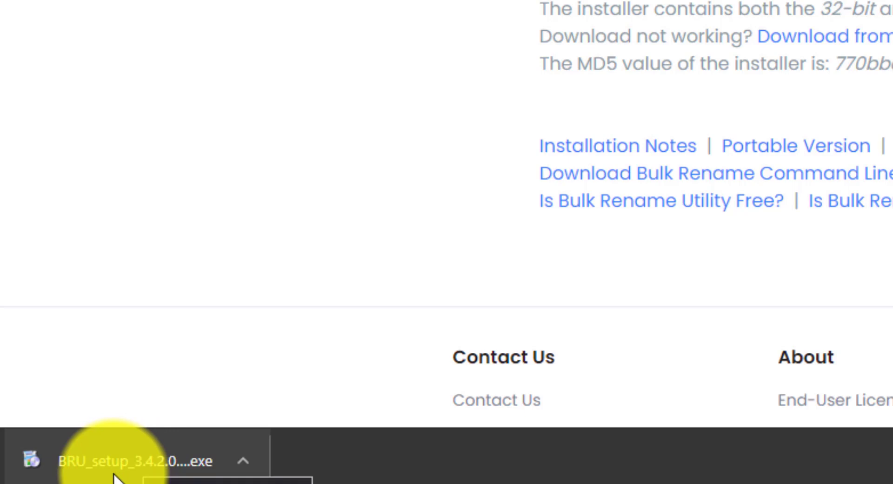
click(130, 461)
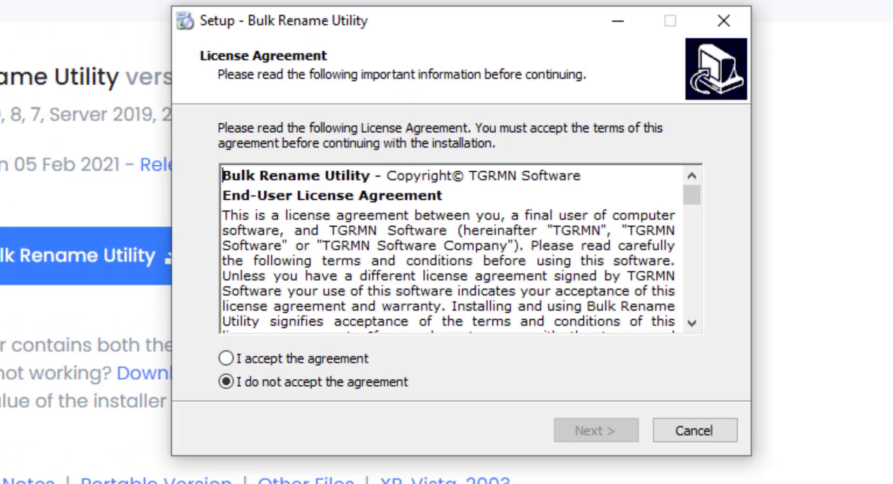
Accept the Bulk Rename Utility license agreement and continue to the destination settings
click(346, 356)
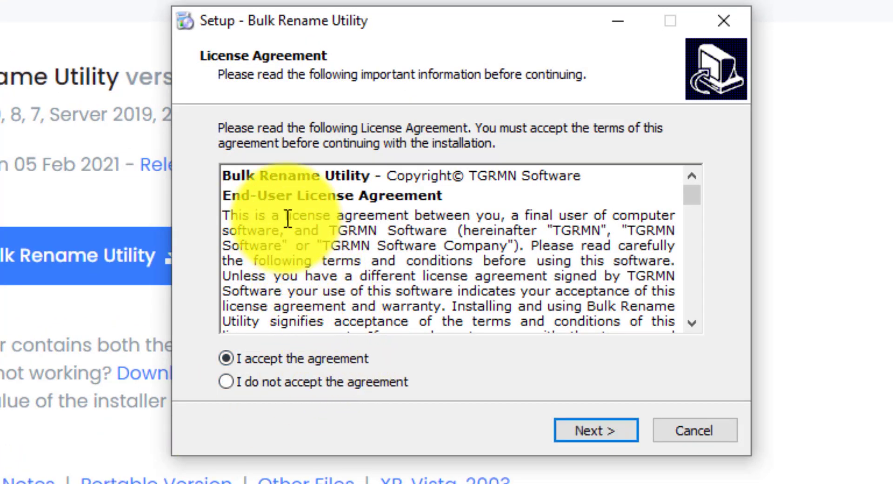
drag(222, 176, 309, 203)
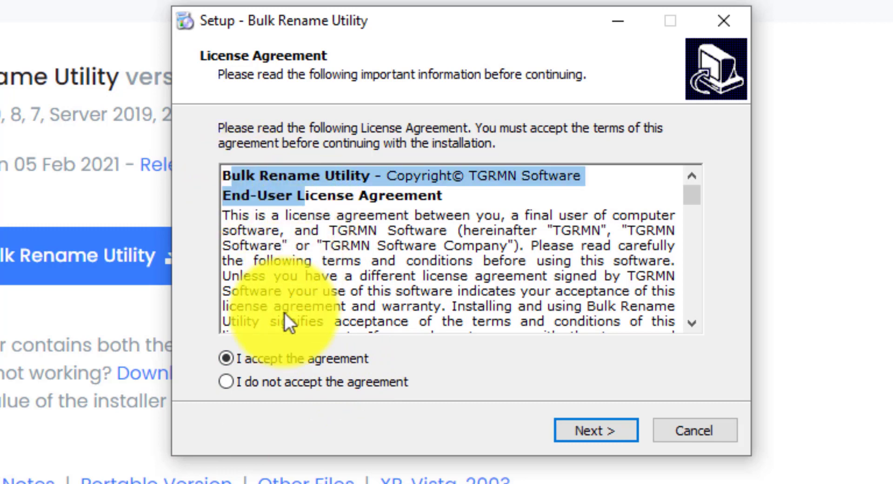
click(276, 353)
click(597, 429)
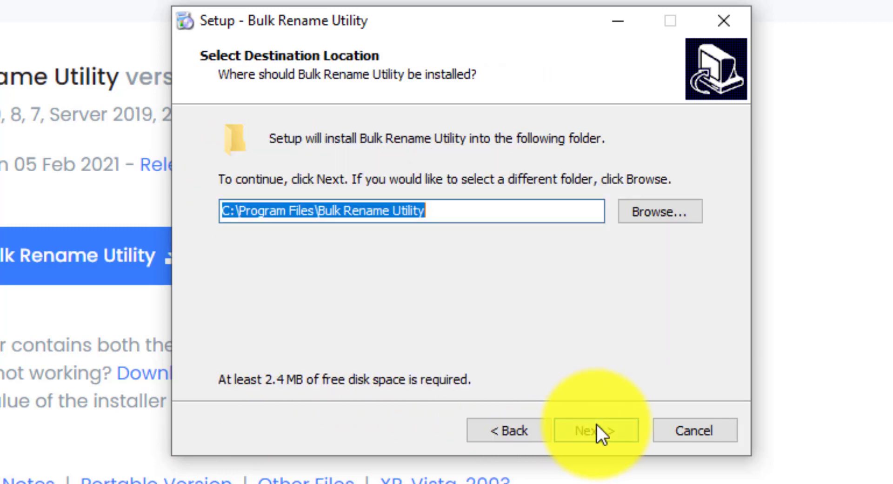
Install to C:\Program Files\Bulk Rename Utility with the Windows Explorer extension and samples, then finish setup with the program set to run
click(597, 426)
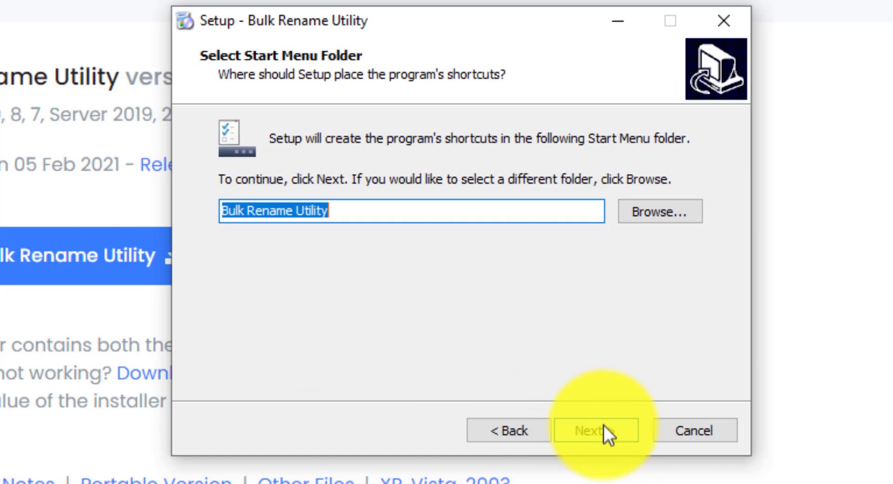
click(611, 426)
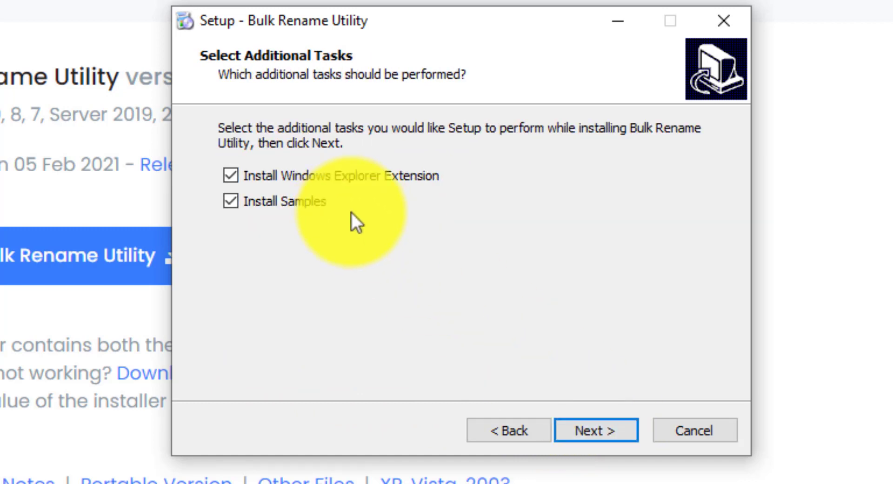
click(594, 426)
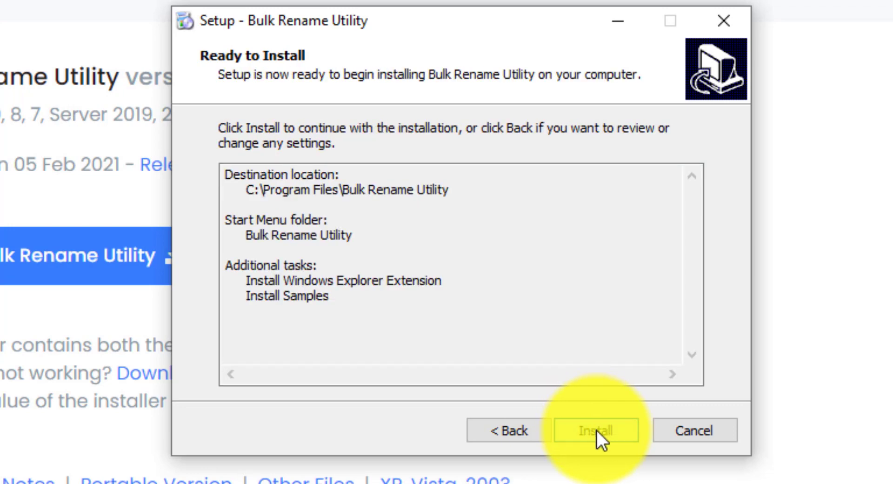
click(598, 431)
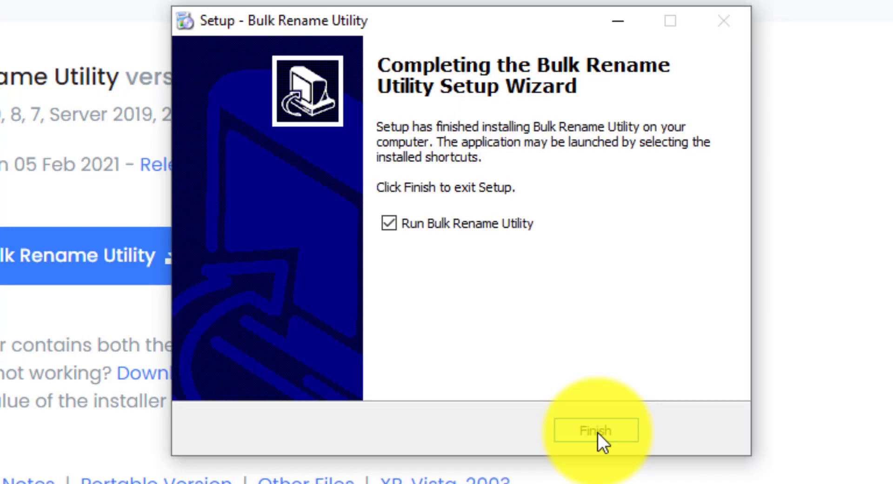
click(603, 433)
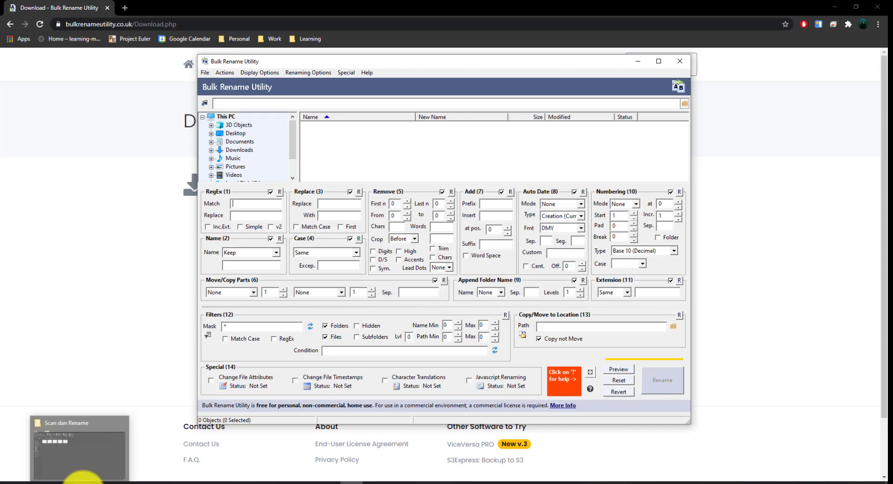
Switch to the Scan dan Rename folder in File Explorer, create a new text document there and open it in Notepad
click(80, 479)
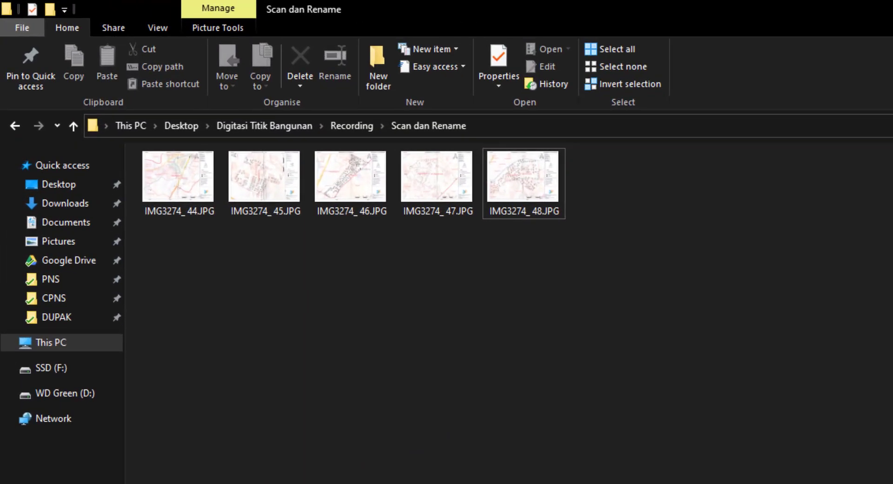
right_click(553, 381)
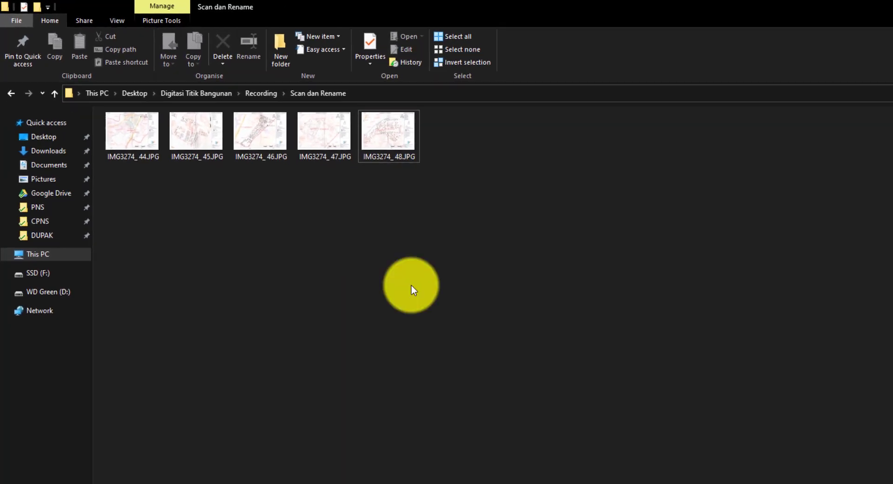
mouse_move(372, 451)
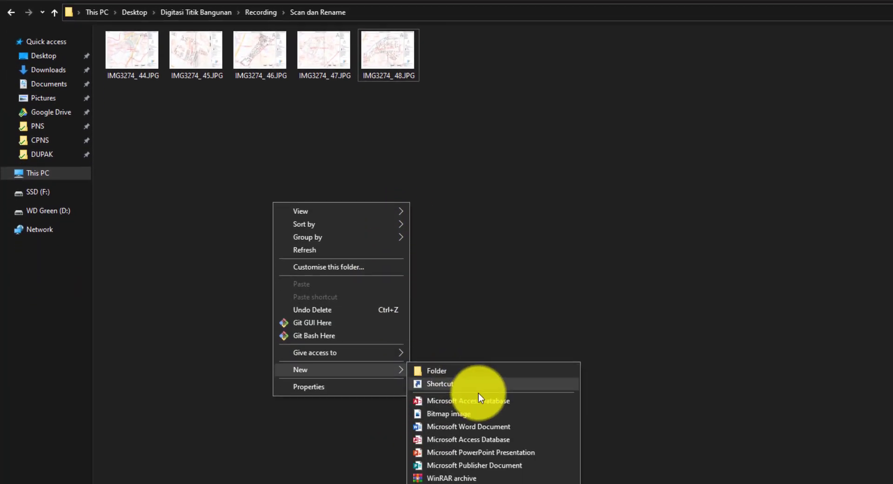
click(482, 454)
double_click(482, 56)
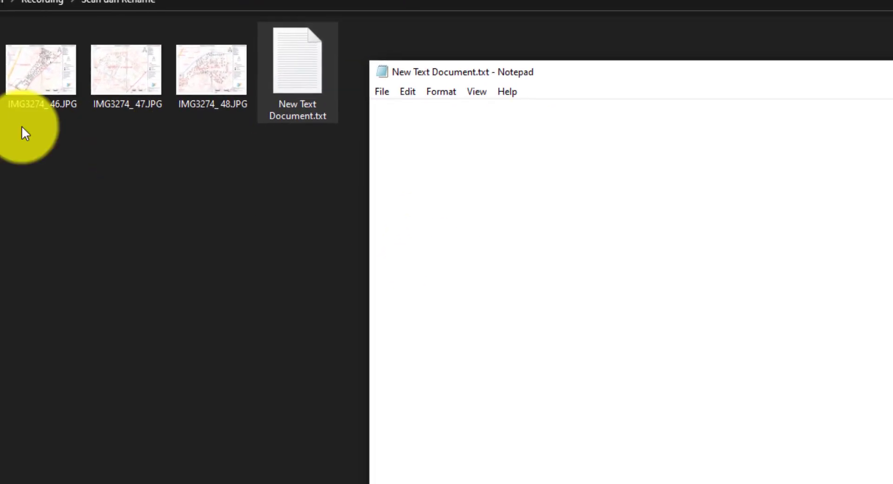
Enter the first scan's file name, IMG3274_ 44.JPG, followed by a comma in the text document
click(22, 127)
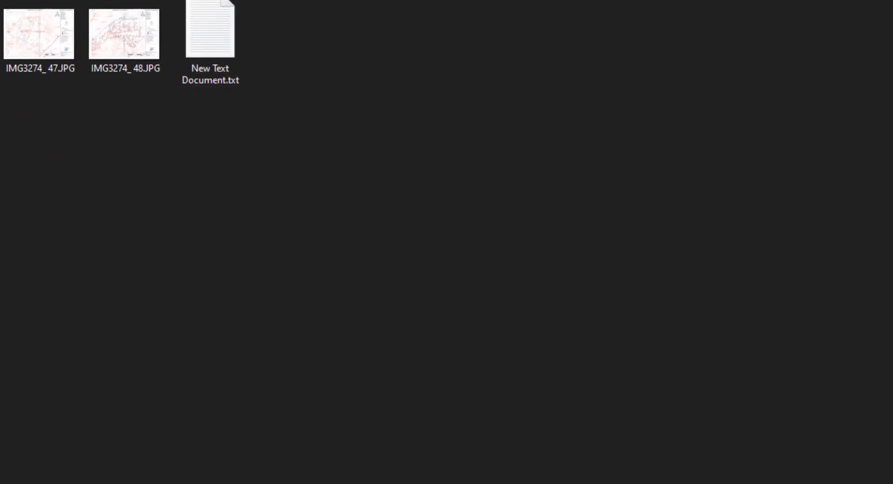
key(alt+Tab)
click(125, 200)
text(IMG3274_ 44.JPG)
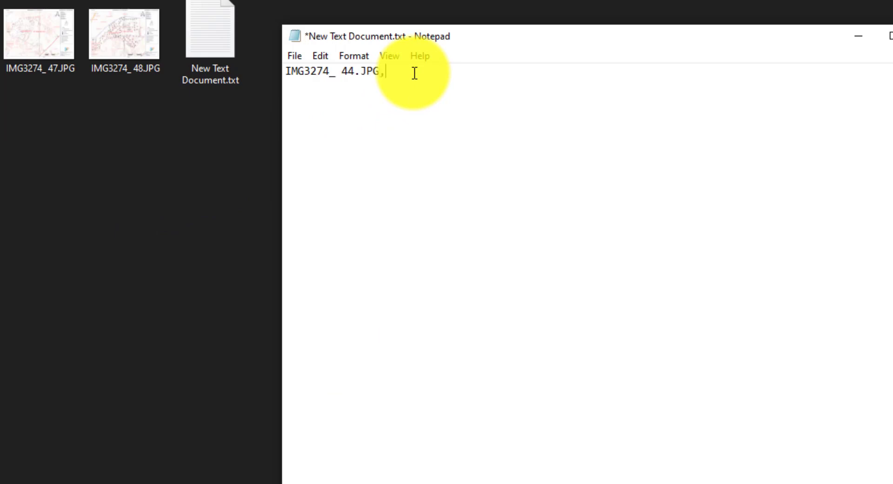
text(,)
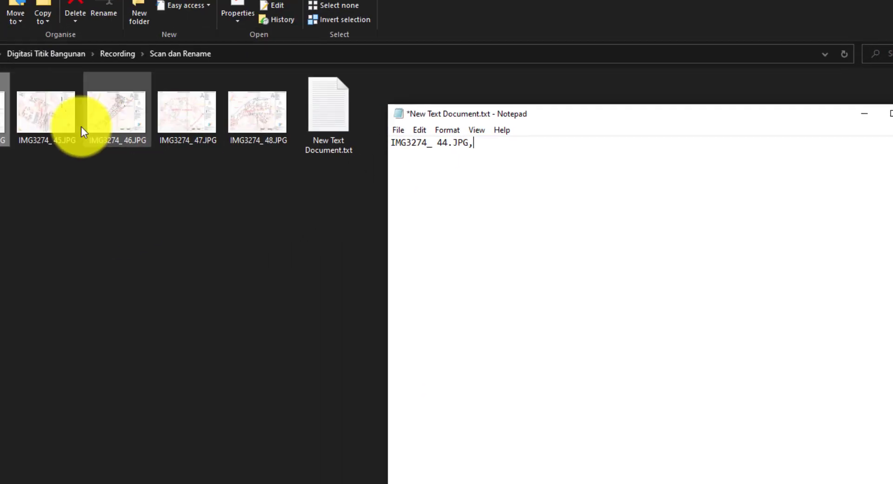
Open the scan IMG3274_ 44.JPG to read its Kode Wilkerstat and add 32740100030044.JPG after the comma in the text document
double_click(41, 144)
key(alt+Tab)
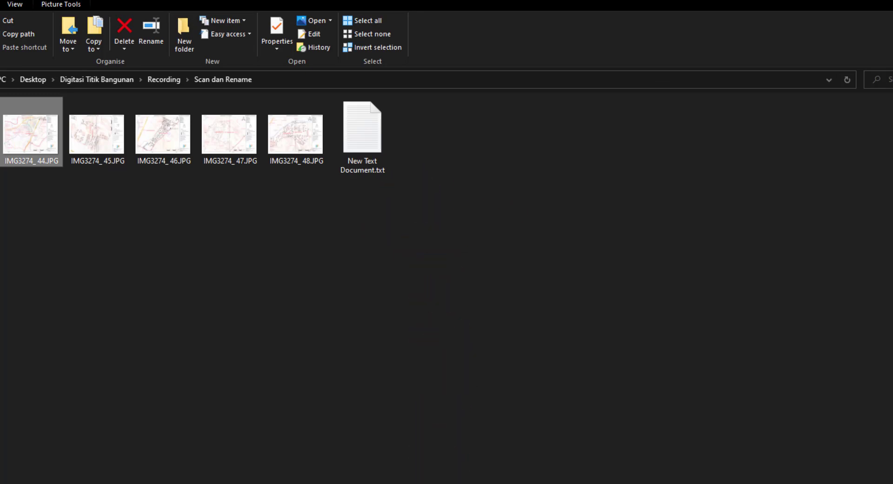
click(430, 483)
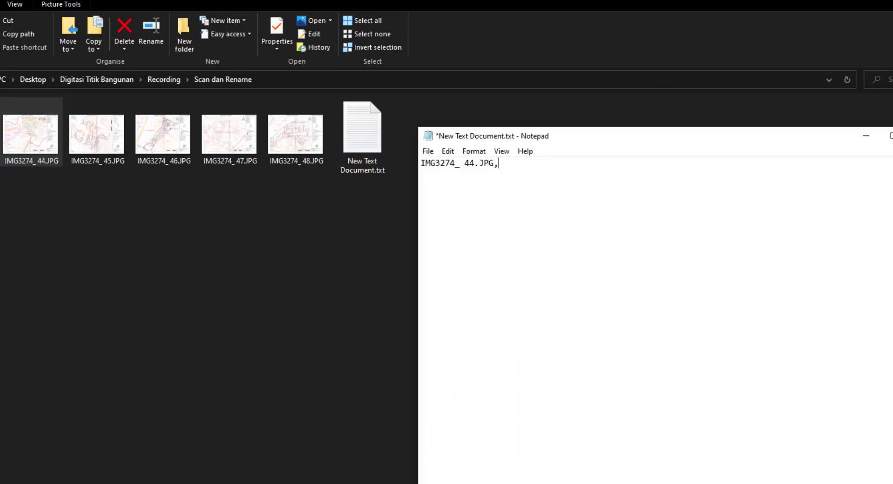
key(alt+Tab)
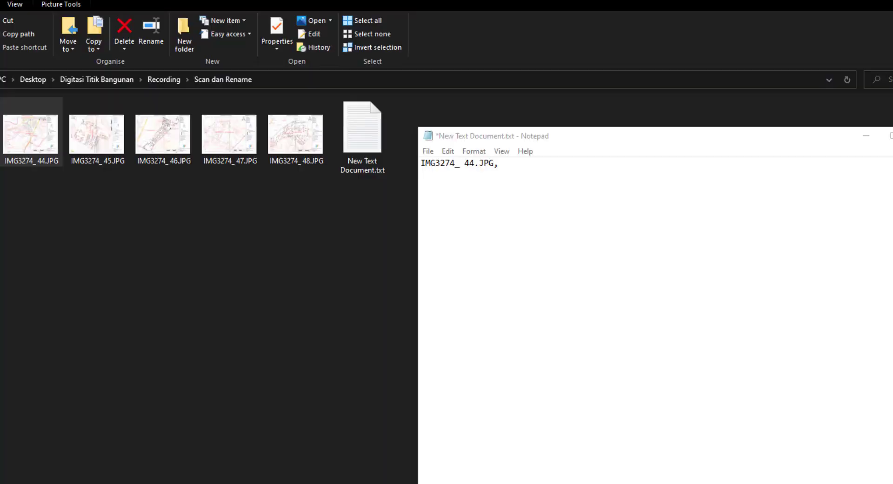
key(Return)
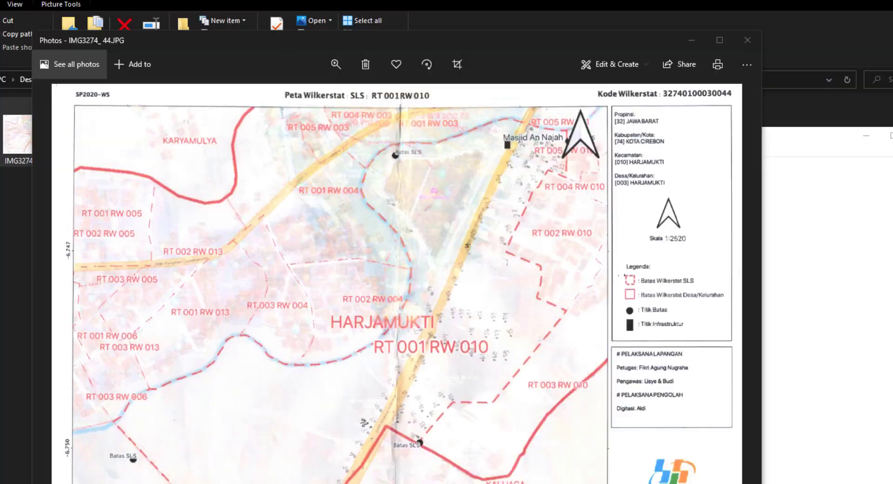
click(770, 333)
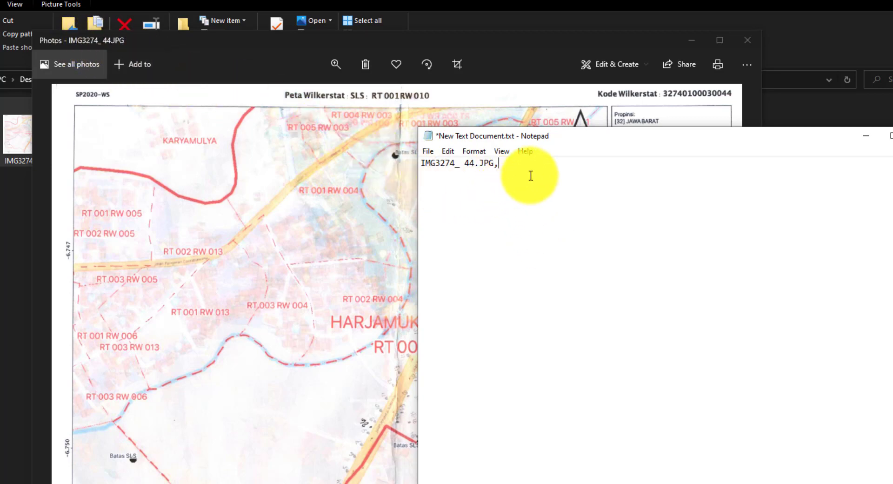
text(32740100030044.JPG)
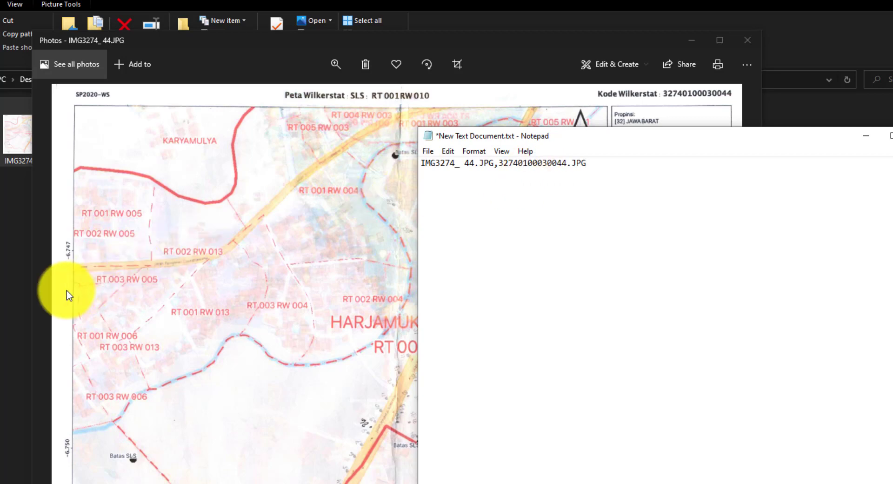
Create a new Microsoft Excel worksheet in the Scan dan Rename folder, open it and widen columns A and B
click(10, 301)
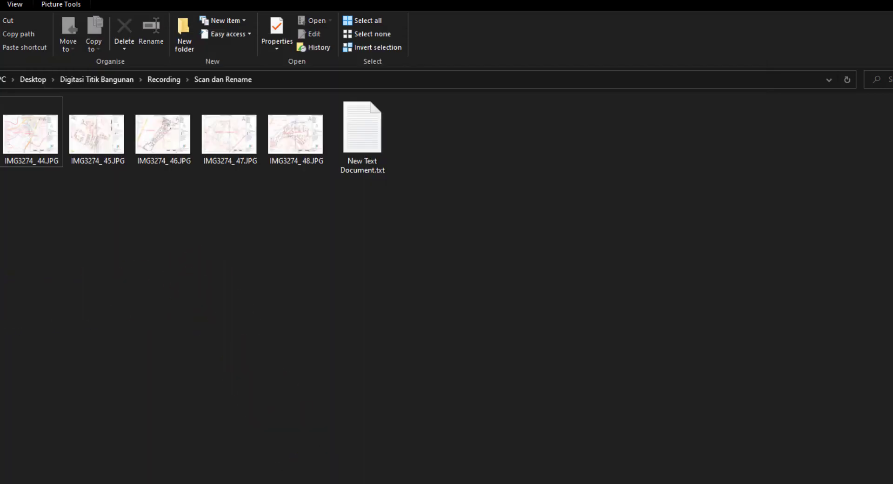
key(alt+Tab)
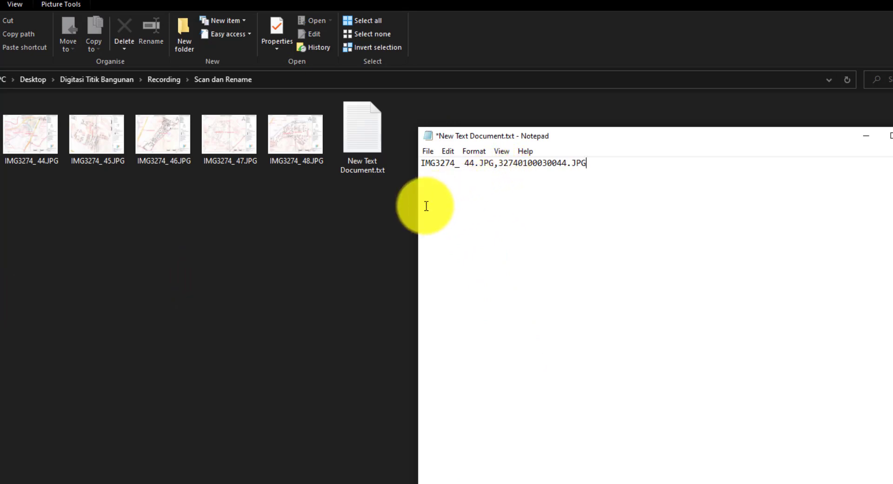
right_click(339, 271)
mouse_move(294, 445)
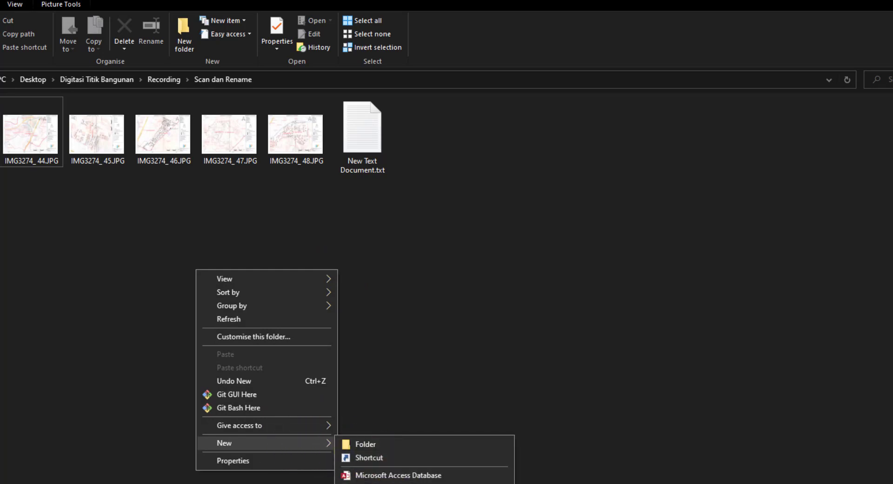
click(396, 483)
double_click(371, 133)
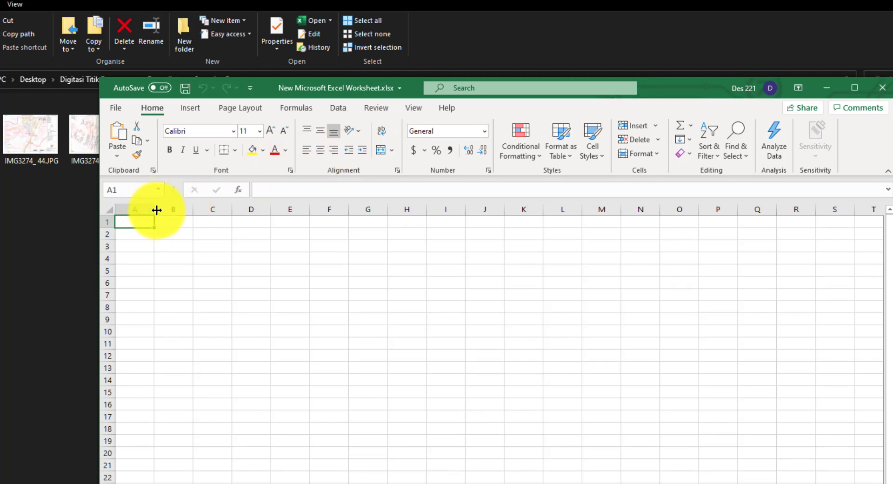
drag(156, 210, 266, 211)
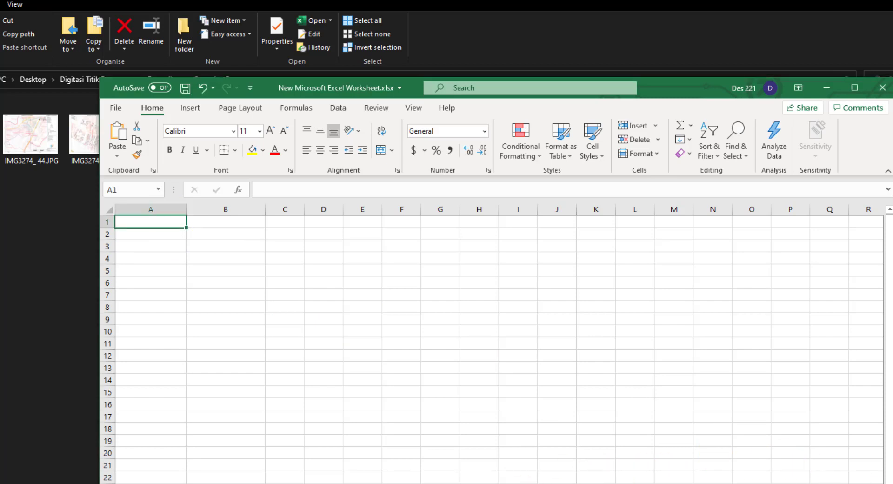
Copy IMG3274_ 44 from the text document into cell A1 of the worksheet and fill the series down to A5
key(alt+Tab)
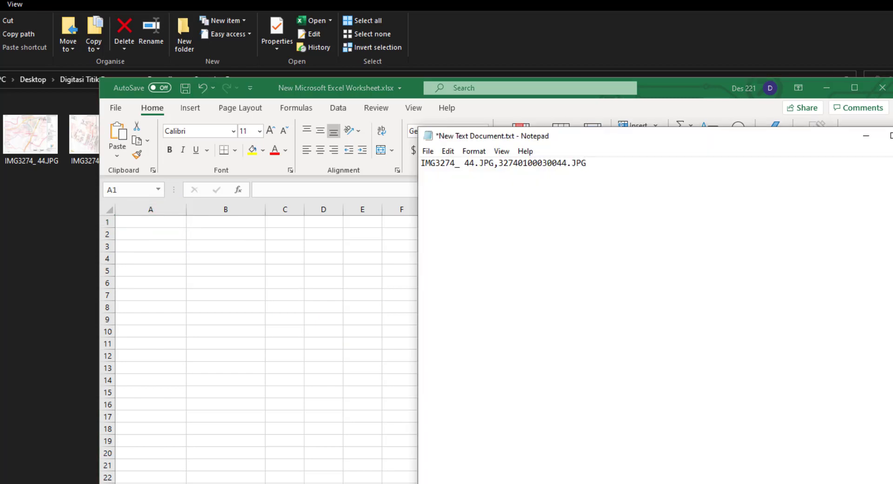
drag(474, 165, 421, 163)
key(ctrl+c)
key(alt+Tab)
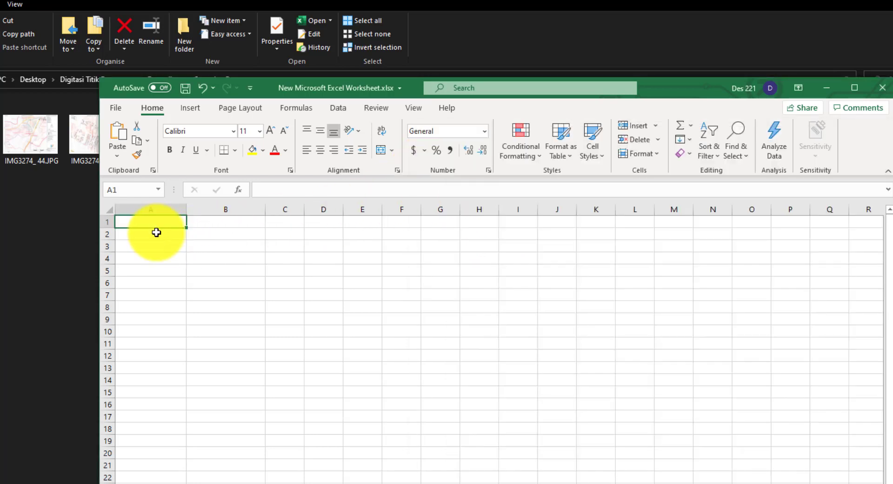
key(ctrl+v)
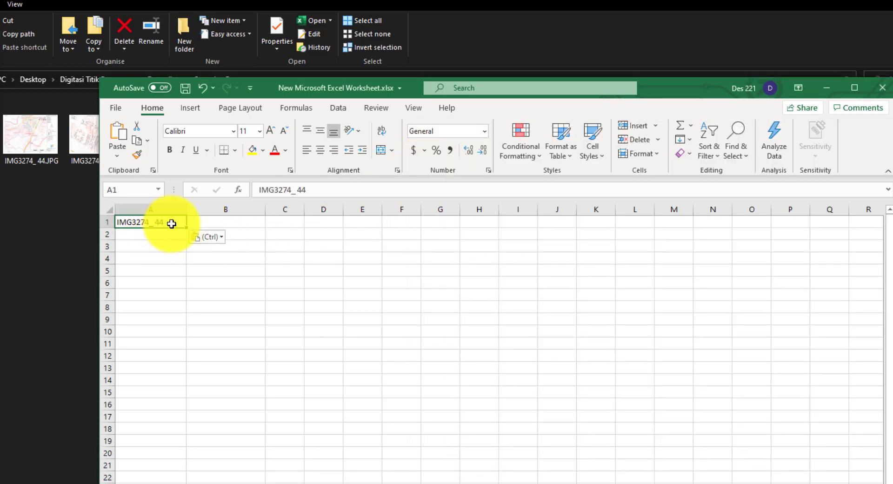
drag(187, 227, 190, 274)
click(167, 270)
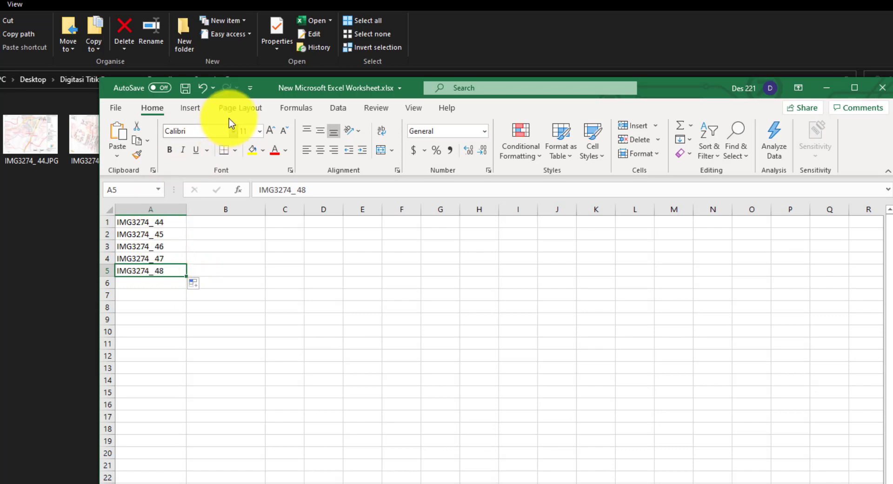
drag(289, 89, 282, 191)
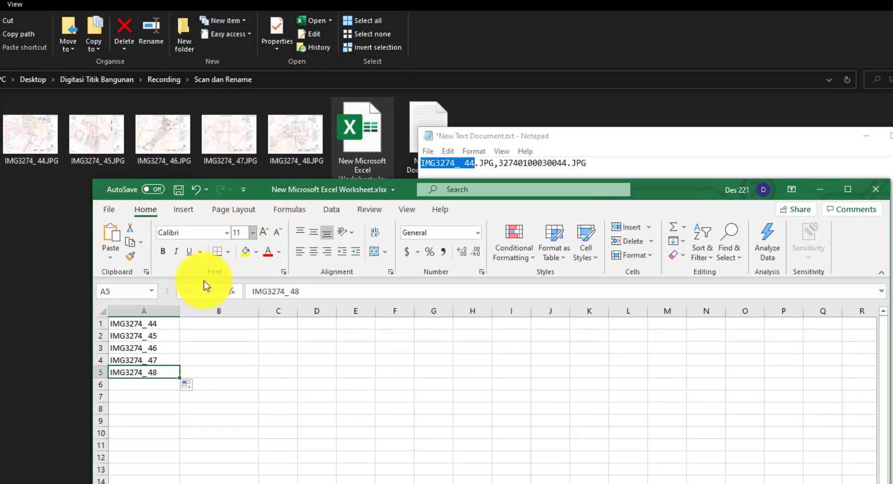
click(215, 333)
click(216, 318)
click(564, 165)
double_click(558, 163)
click(561, 163)
mouse_move(567, 163)
mouse_down()
mouse_move(501, 163)
mouse_move(572, 165)
mouse_move(564, 168)
mouse_up()
key(ctrl+c)
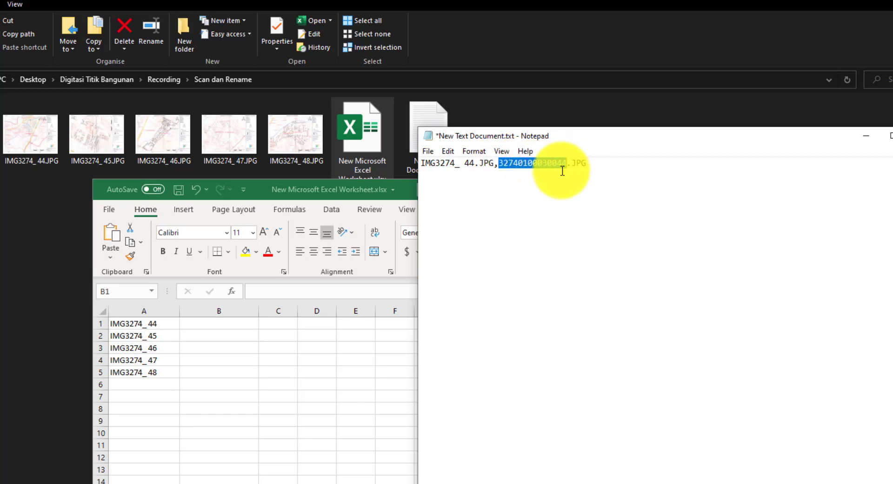
click(245, 327)
key(ctrl+v)
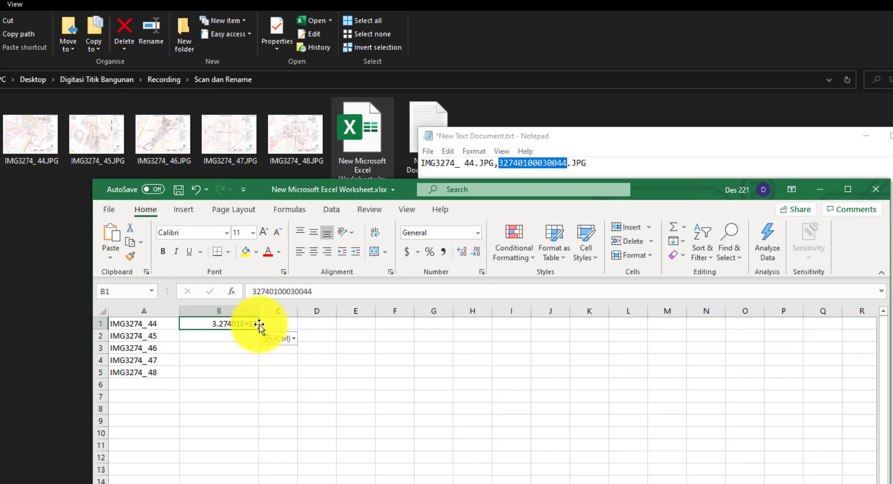
Set the number format of column B to the Special category
click(245, 311)
right_click(244, 311)
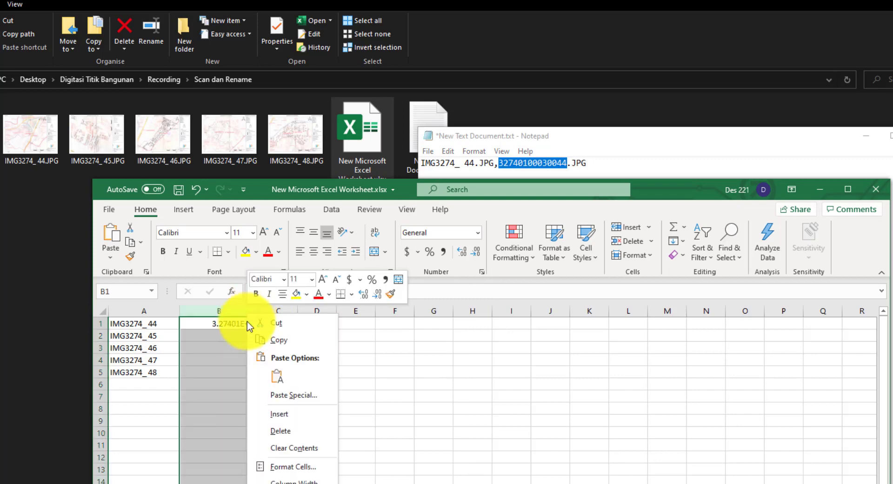
click(314, 466)
click(184, 446)
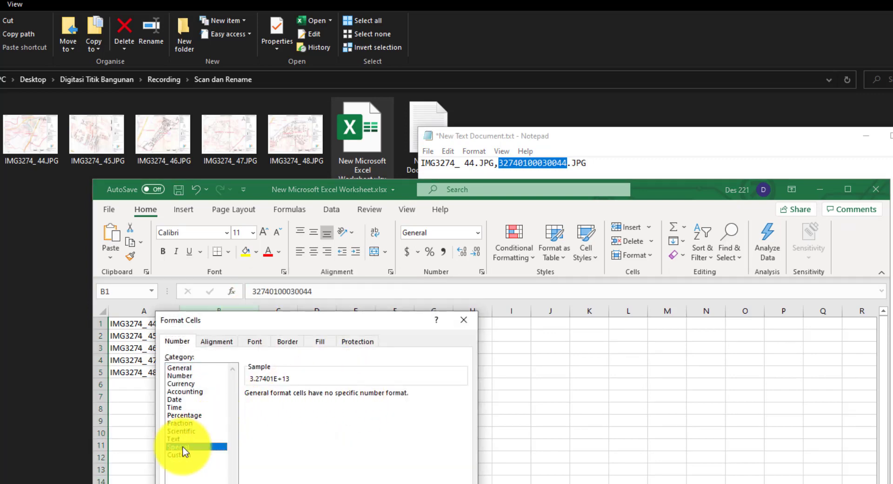
key(Return)
click(245, 337)
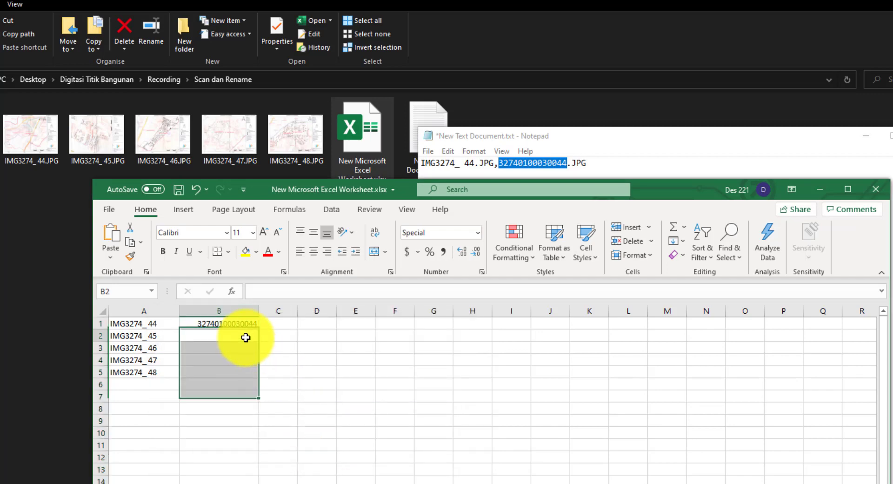
key(ctrl+v)
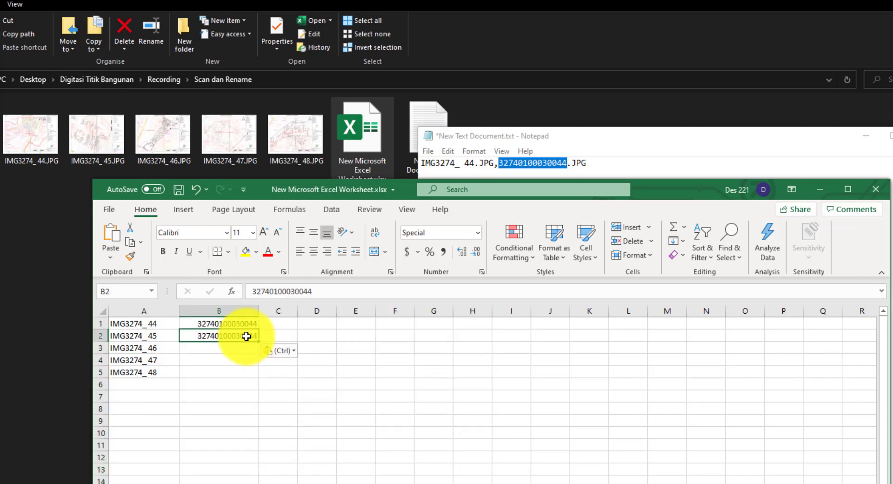
click(327, 288)
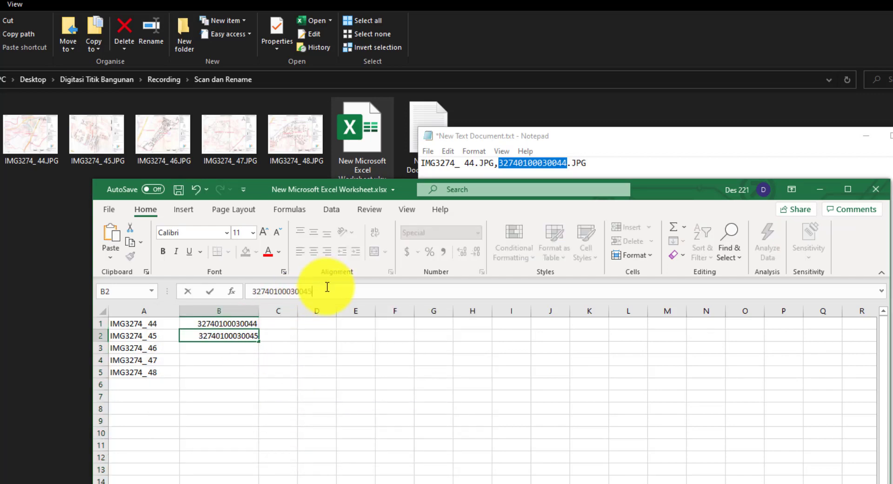
key(Return)
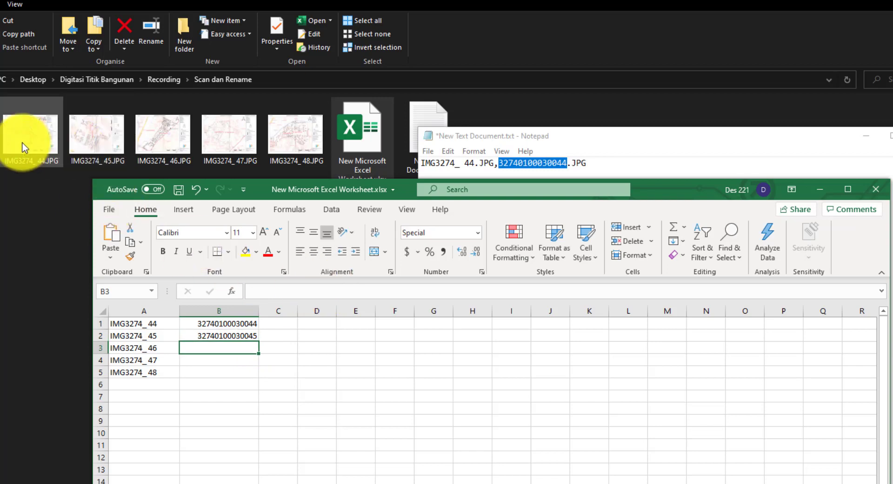
Check the Kode Wilkerstat on the scans IMG3274_ 44.JPG and IMG3274_ 45.JPG, and return to the worksheet
double_click(38, 152)
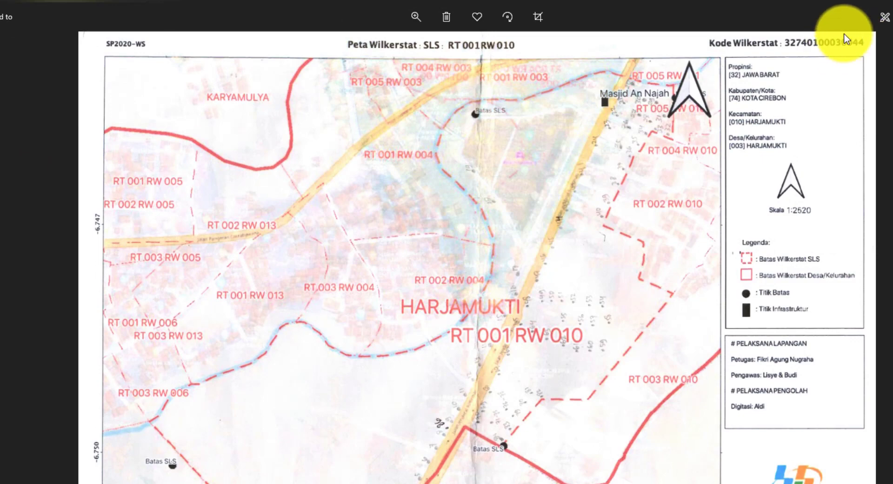
key(Escape)
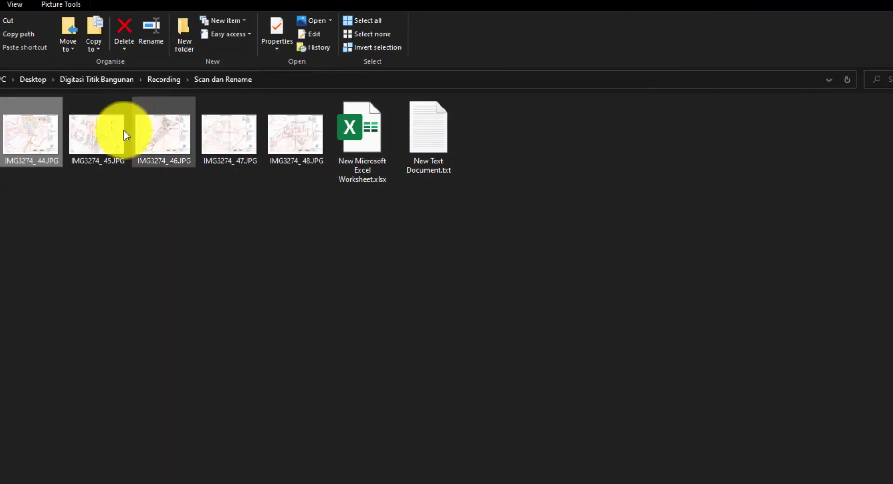
double_click(104, 135)
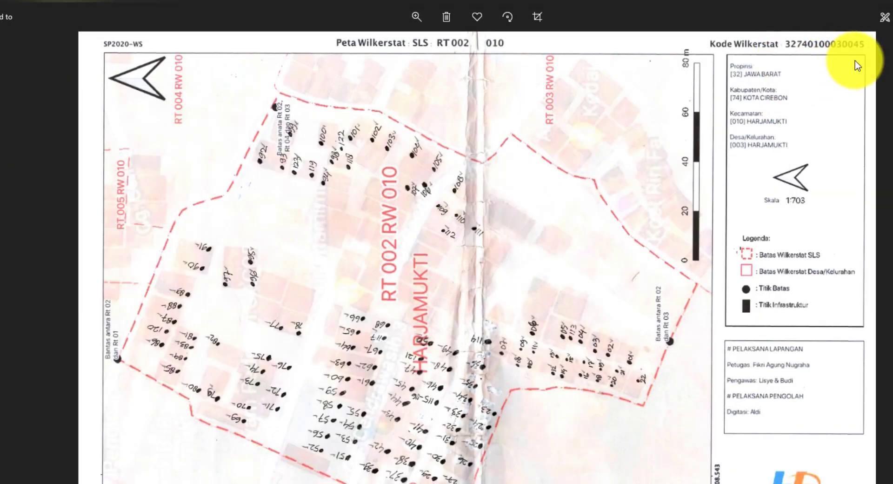
key(Escape)
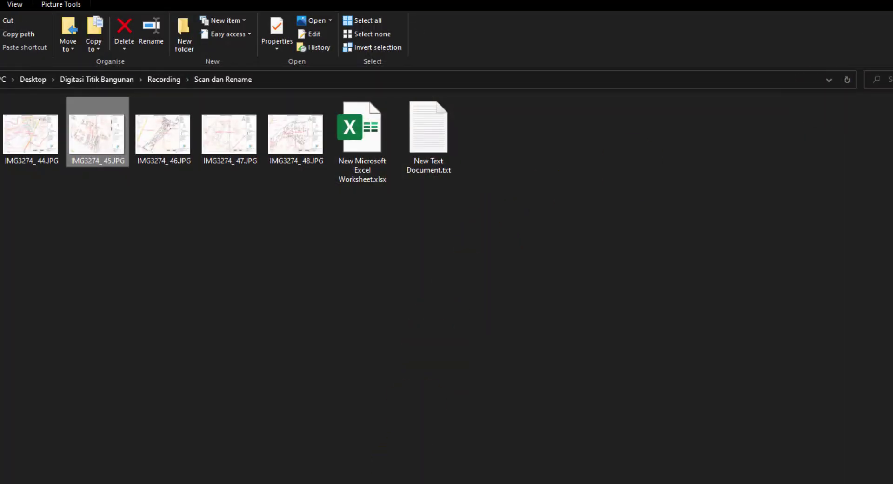
key(alt+Tab)
key(alt+Tab)
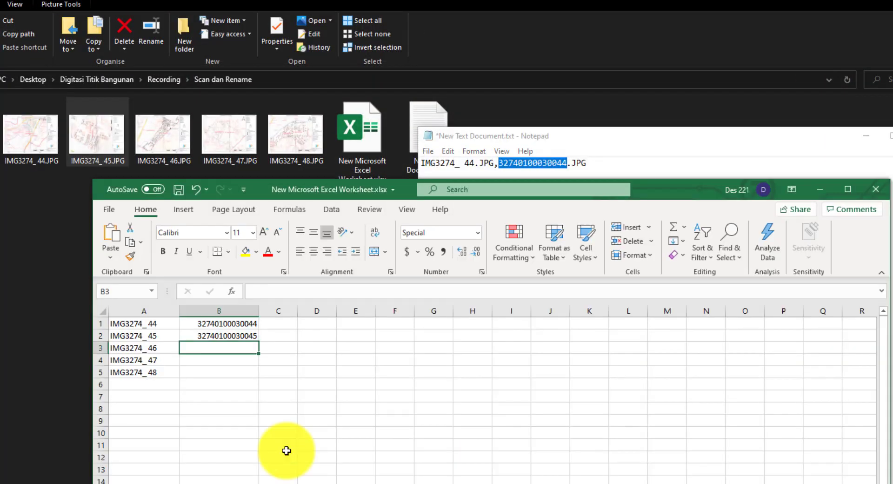
Fill the Wilkerstat code series in column B down to B5 and widen columns C and D
click(251, 325)
drag(253, 328, 253, 381)
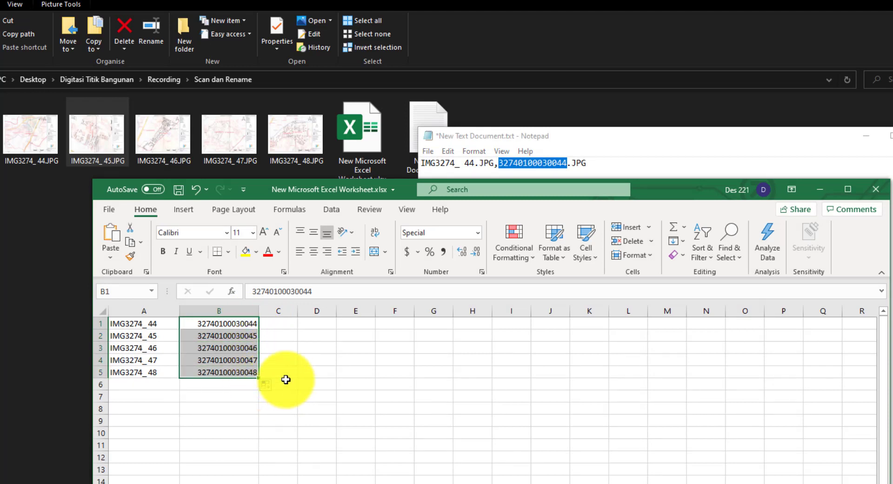
click(274, 348)
drag(299, 311, 465, 321)
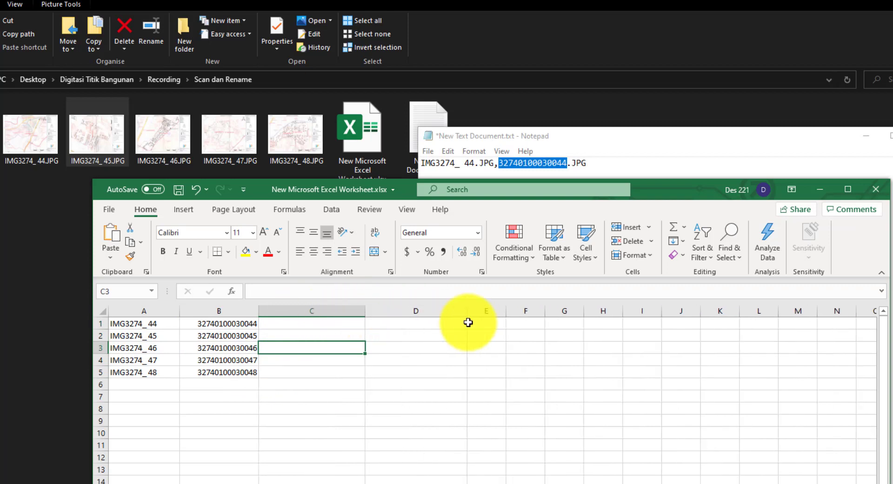
Remove the space before 44 in the text document's first file name and highlight the comma separating the two names
click(479, 165)
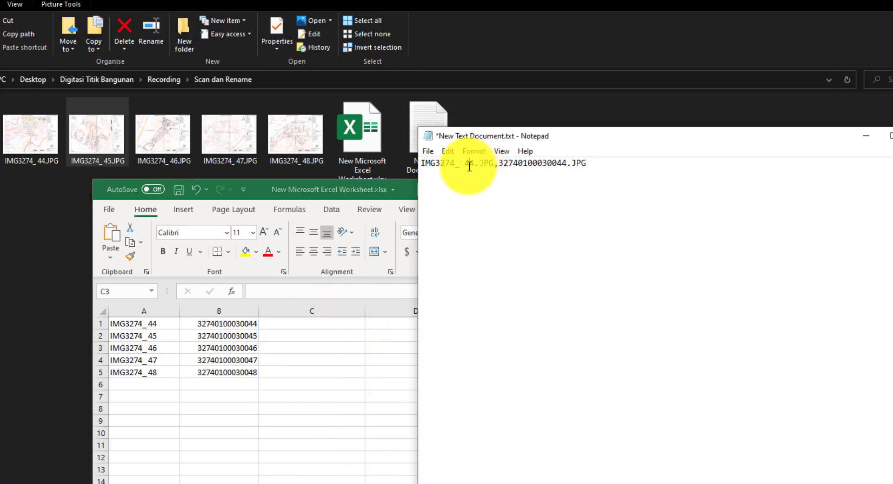
click(465, 166)
key(BackSpace)
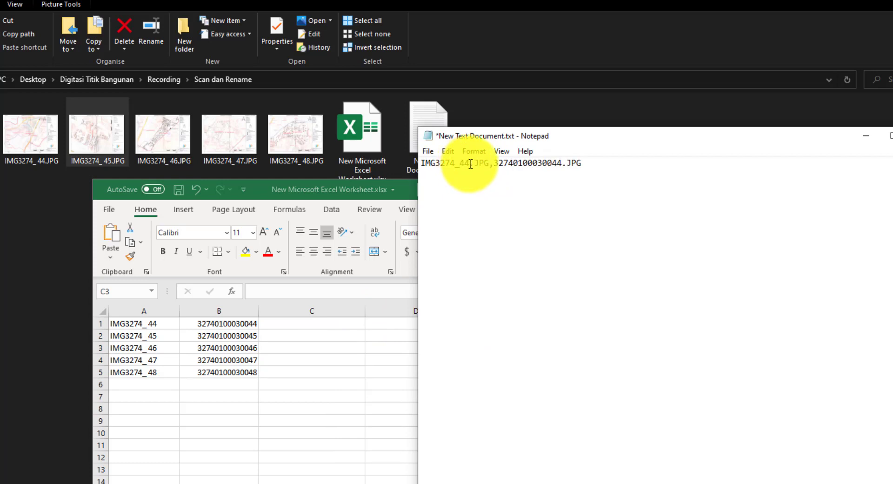
drag(469, 165, 483, 164)
click(492, 165)
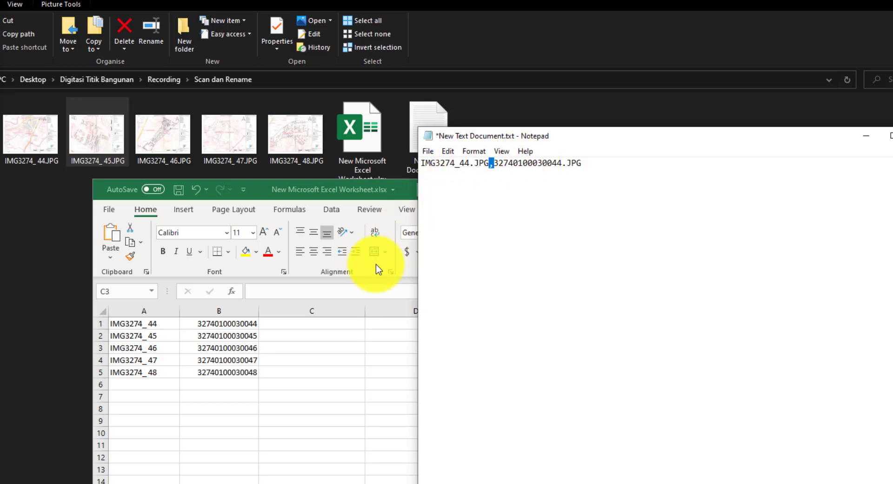
Enter =CONCAT(A1,".JPG",",",B1,".JPG") in cell C1 and widen column C to fit the combined text
click(303, 347)
click(305, 296)
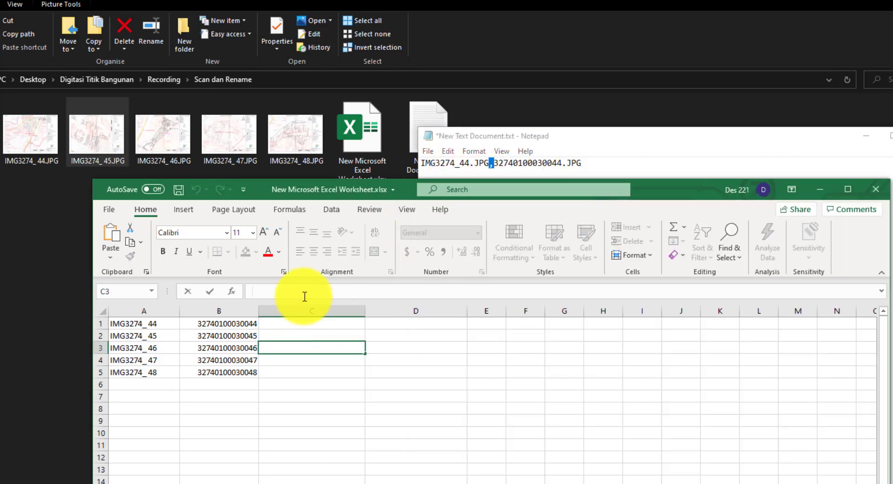
click(295, 323)
click(294, 297)
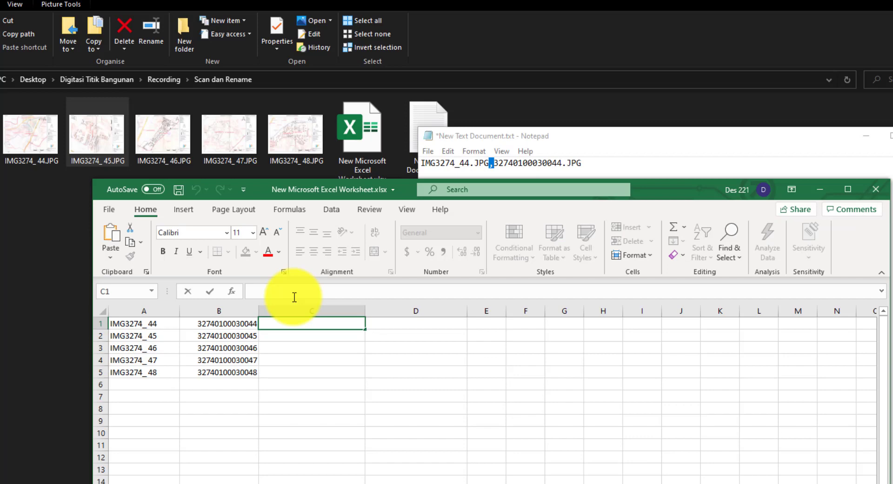
text(=CONCAT)
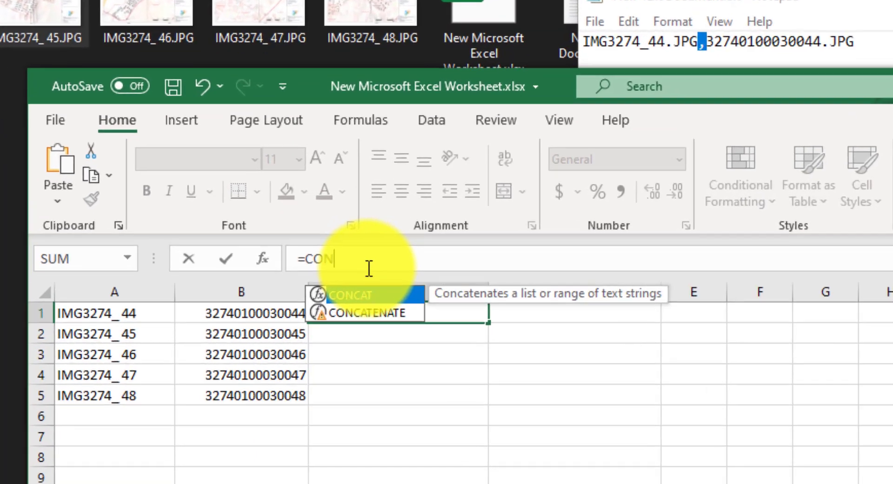
text(()
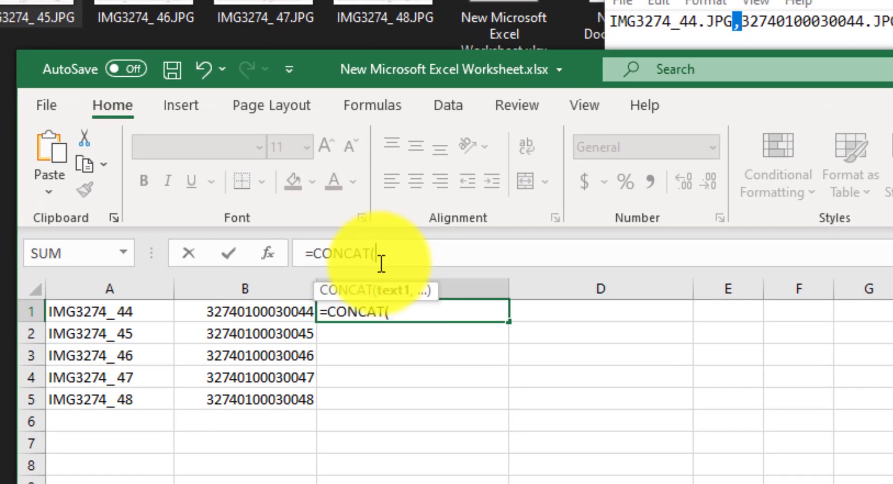
click(94, 311)
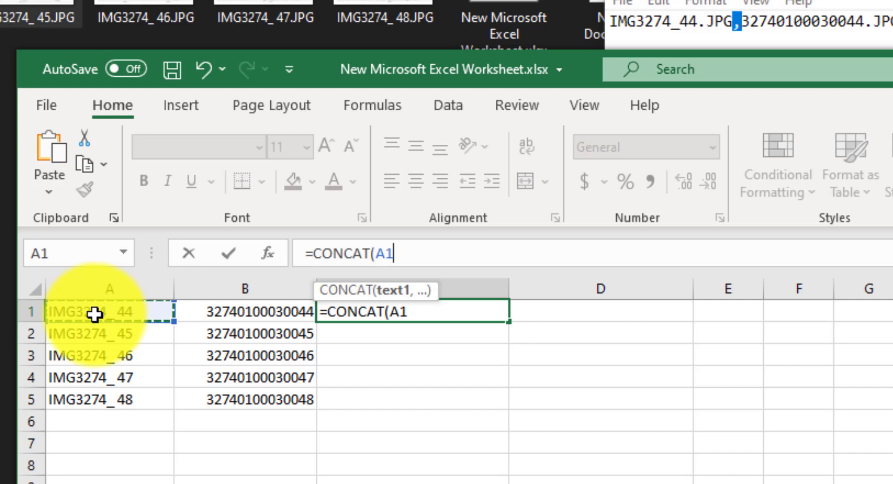
text(,)
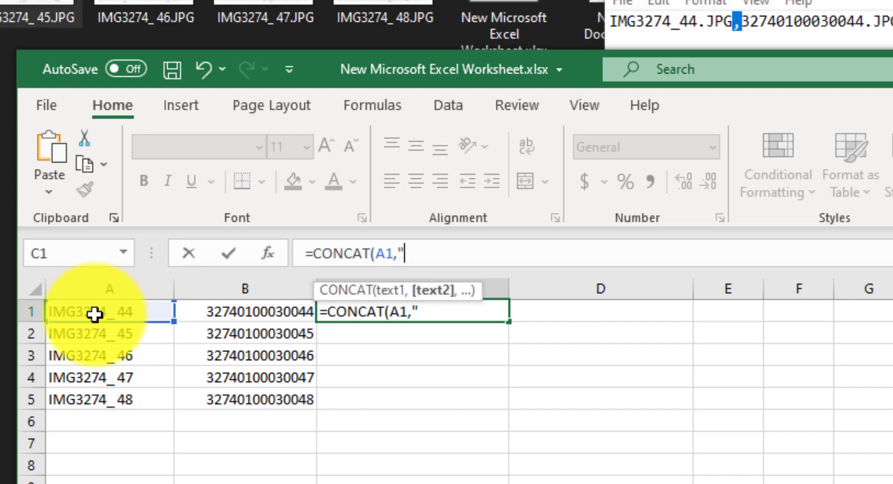
text(".JPG",)
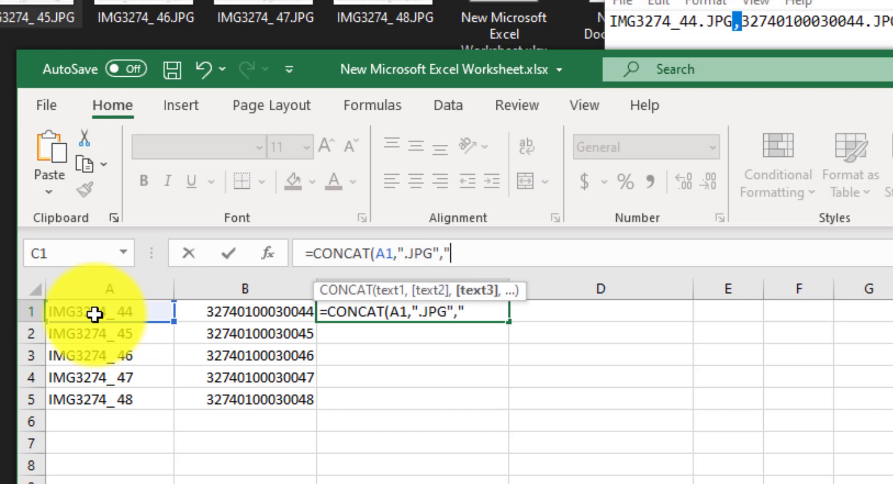
text(",",)
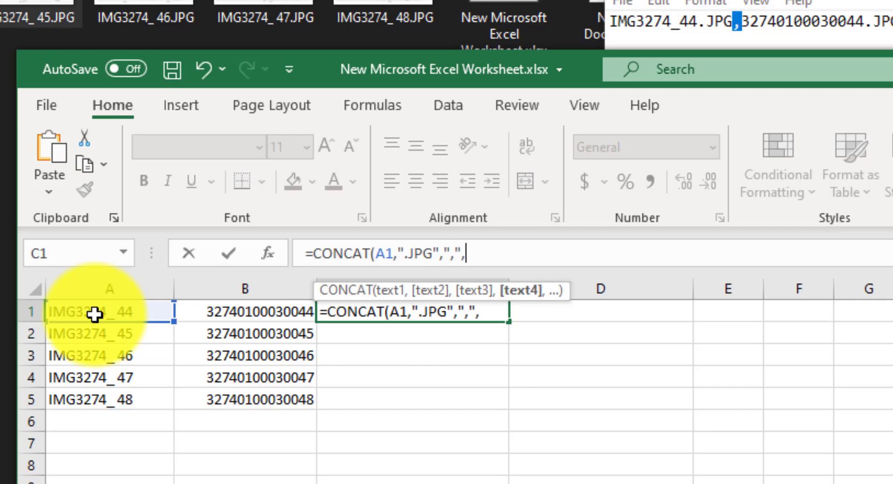
click(206, 317)
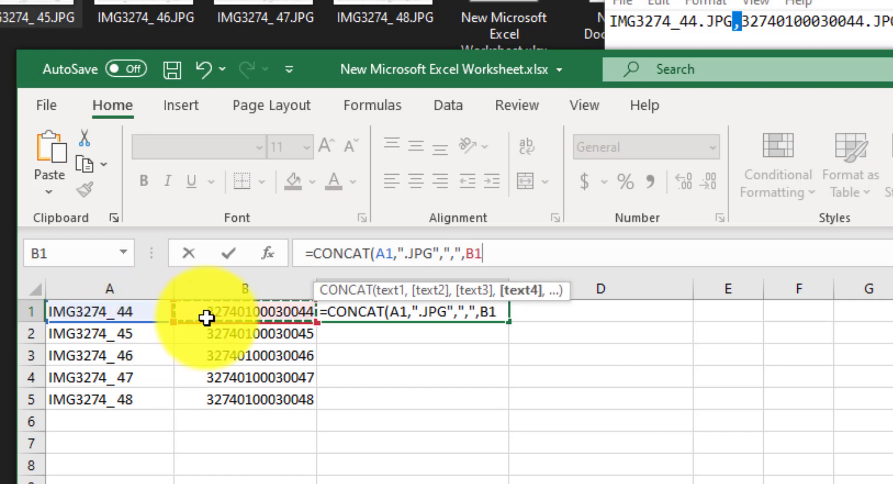
text(,".)
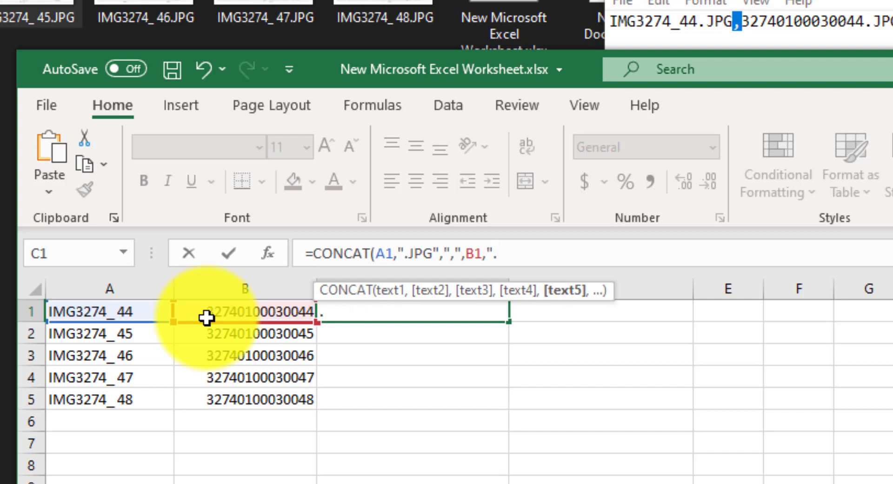
text(JPG"))
key(Return)
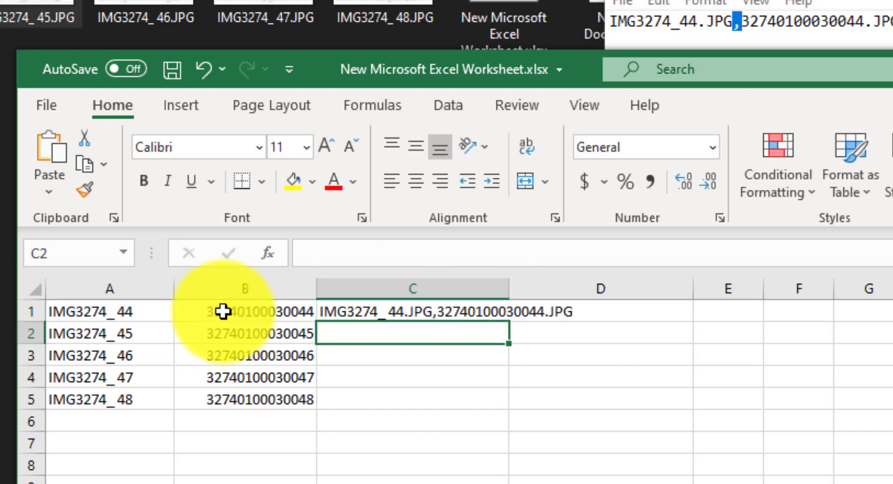
drag(508, 290, 628, 289)
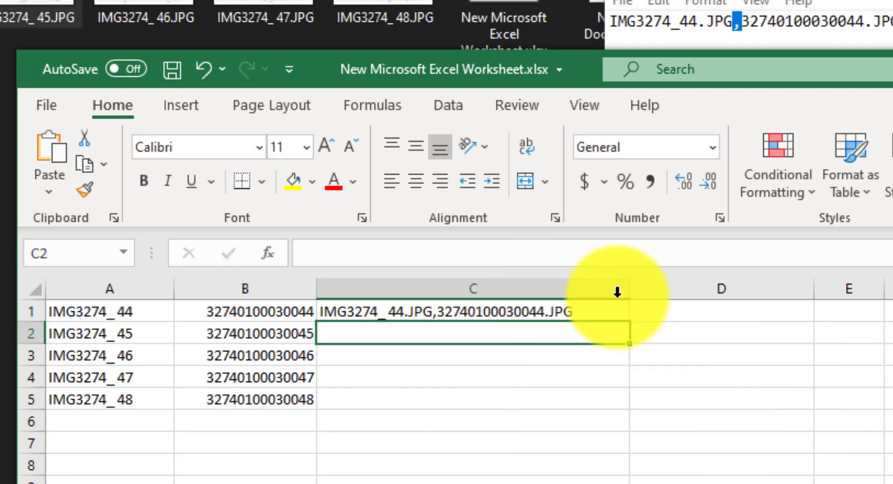
Fill the CONCAT formula from C1 down to C5 so every map file gets a combined rename line
click(612, 315)
drag(629, 322, 616, 405)
click(598, 309)
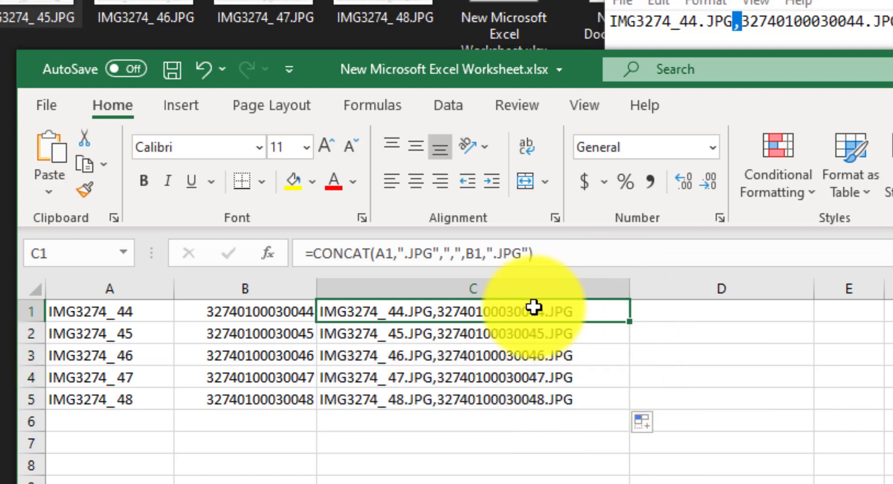
Copy the combined names in C1:C5 and replace the whole content of the text document with them
drag(502, 309, 484, 405)
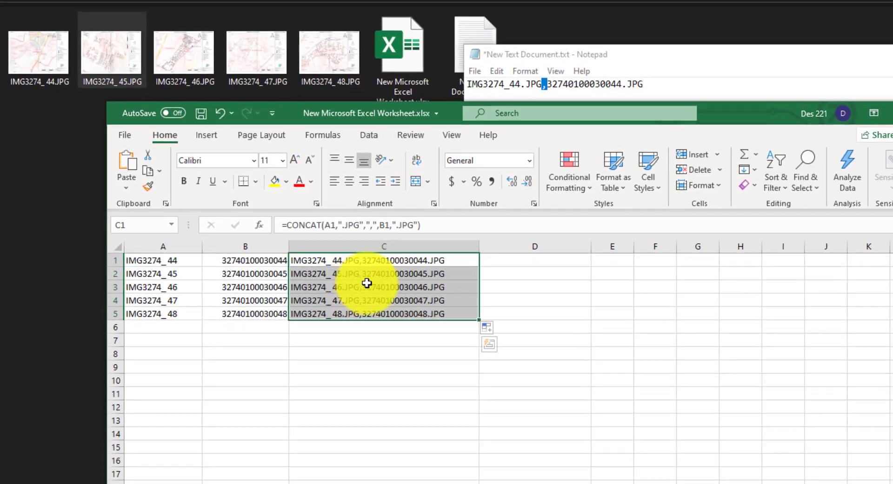
key(ctrl+c)
click(755, 57)
key(ctrl+a)
key(ctrl+v)
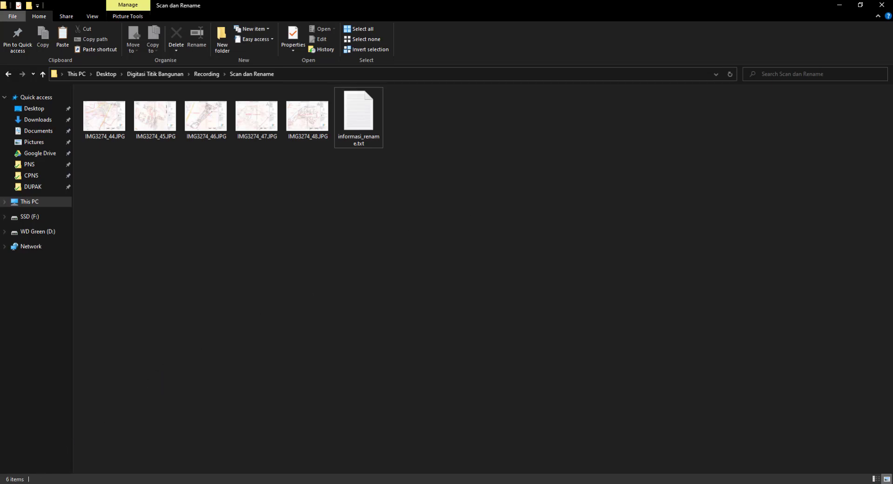
Launch Bulk Rename Utility and open the Scan dan Rename folder under Desktop, Digitasi Titik Bangunan, Recording
key(super)
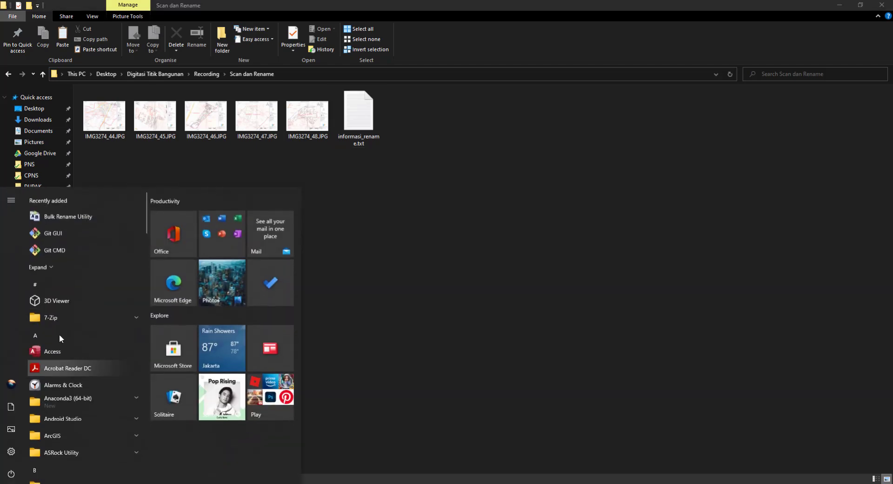
click(74, 217)
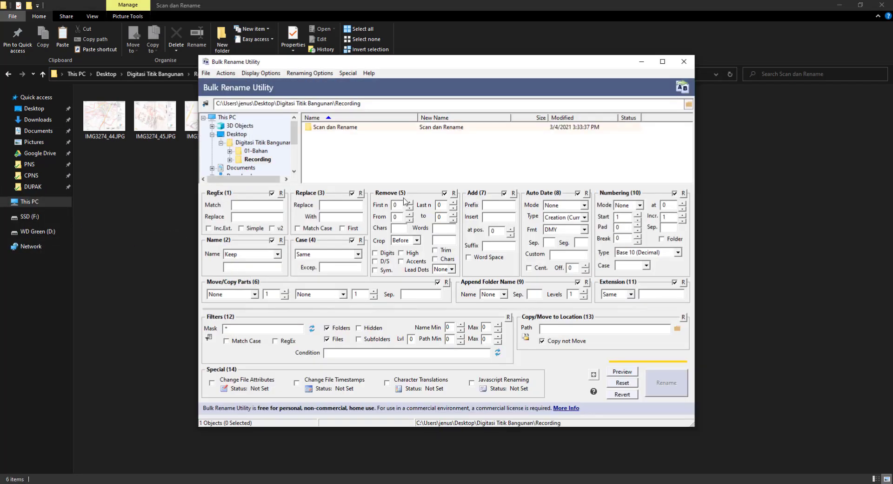
click(263, 142)
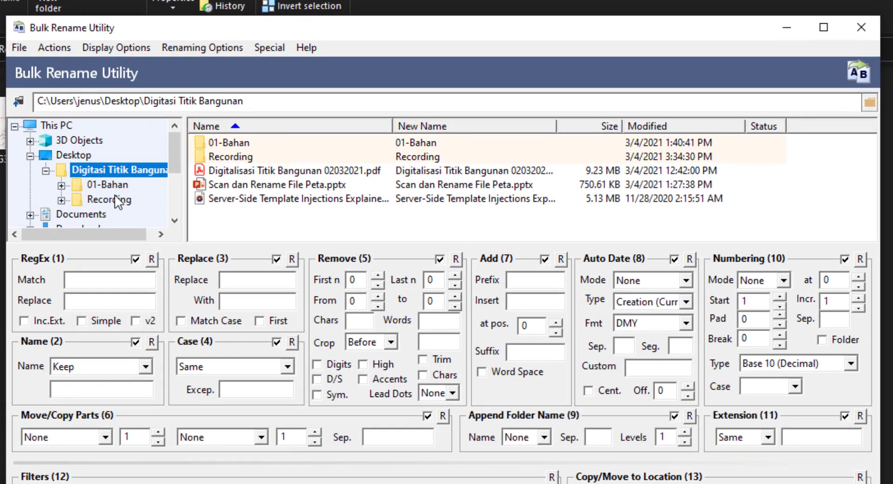
click(259, 158)
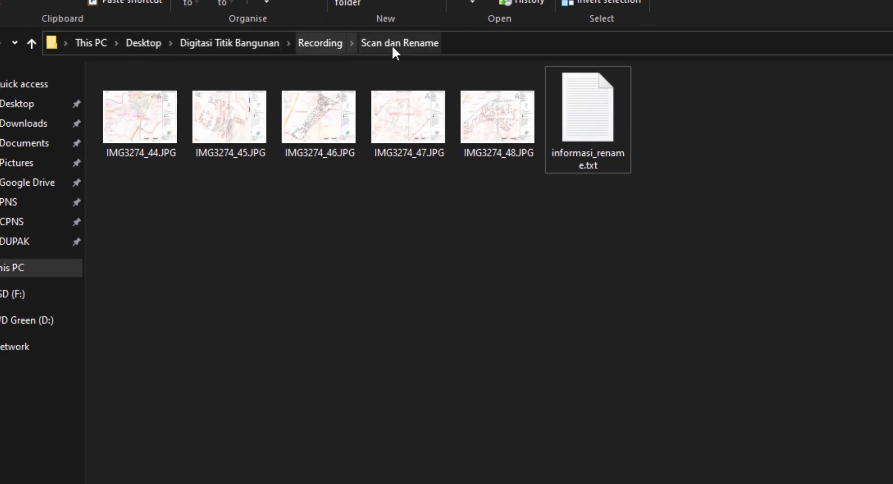
key(alt+Tab)
click(77, 155)
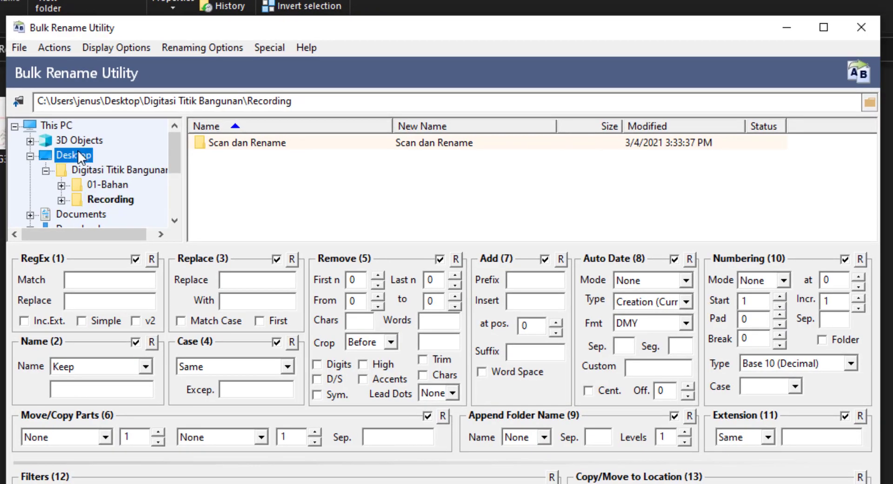
click(99, 169)
click(72, 199)
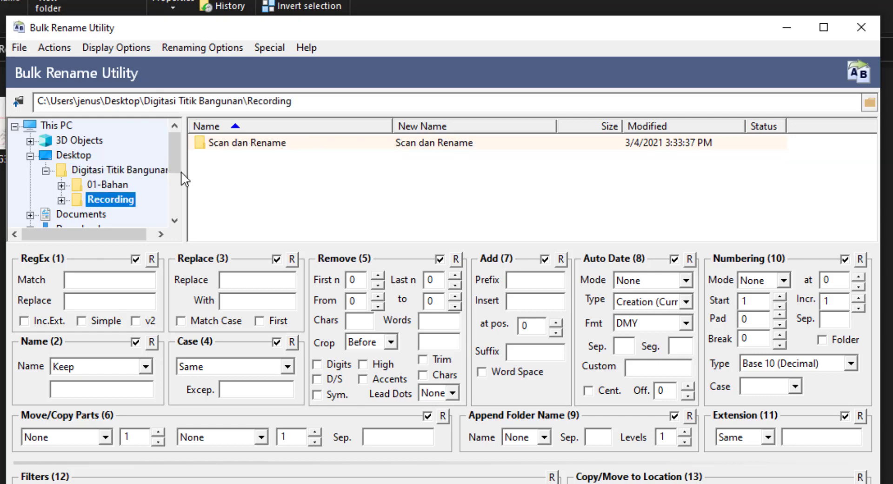
double_click(225, 147)
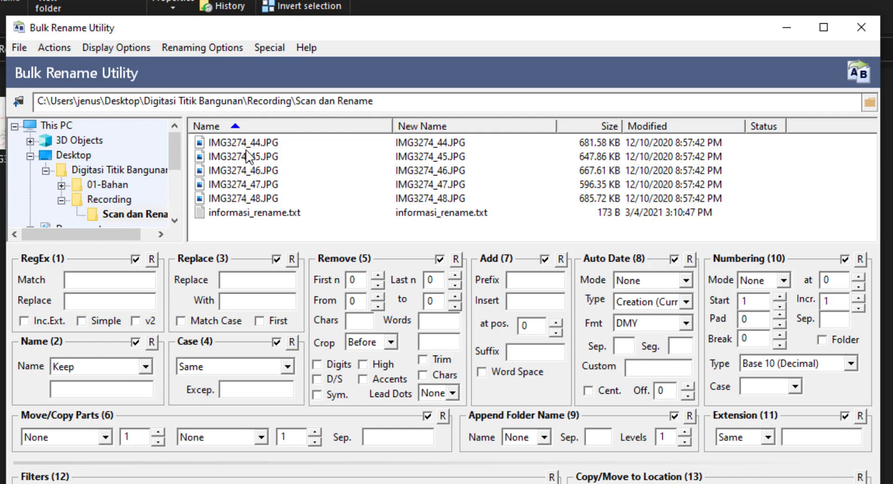
Select the five scans IMG3274_44.JPG to IMG3274_48.JPG in the file list, leaving out informasi_rename.txt
click(428, 214)
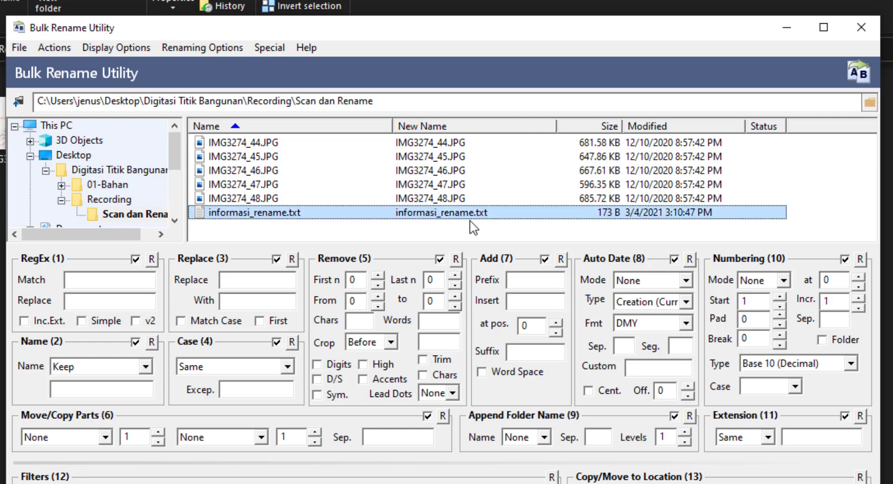
click(562, 228)
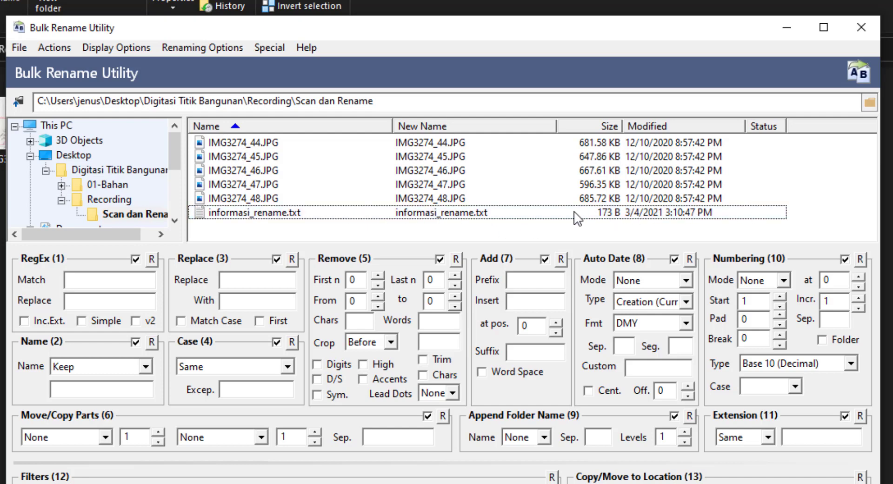
drag(793, 201, 469, 136)
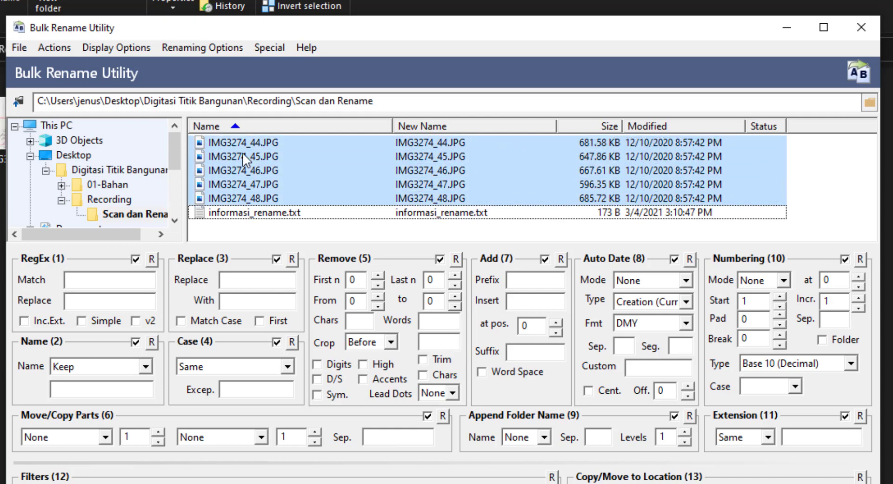
Import the rename-pairs from informasi_rename.txt in the Desktop folder Digitasi Titik Bangunan, Recording, Scan dan Rename
click(50, 45)
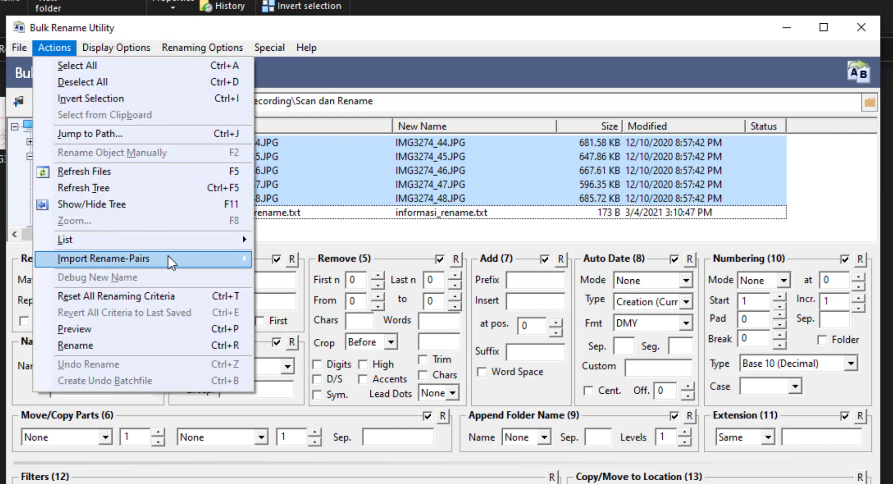
mouse_move(169, 259)
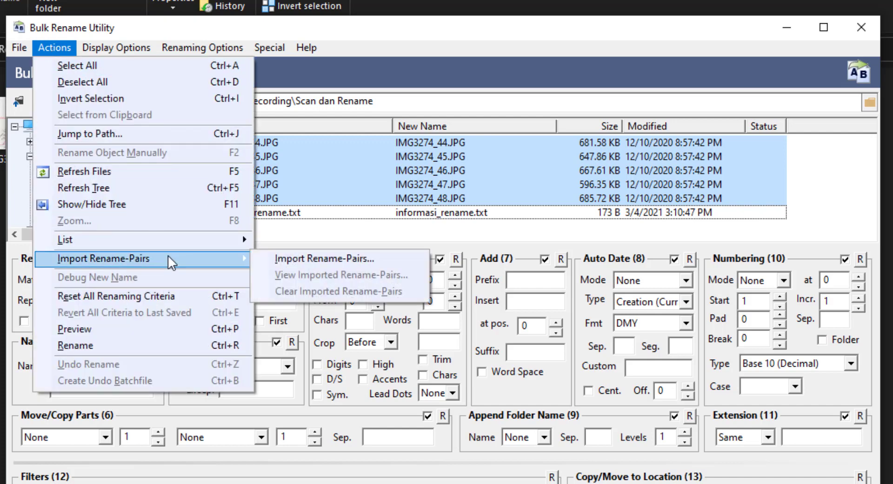
click(317, 260)
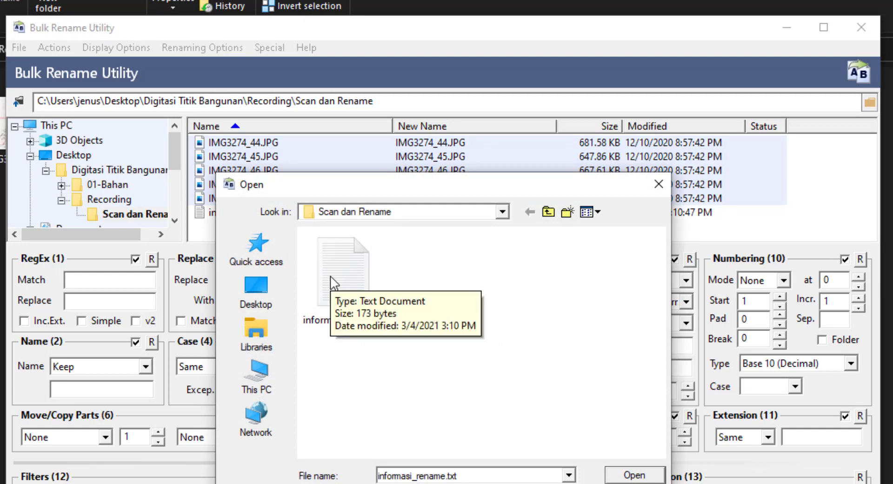
click(255, 287)
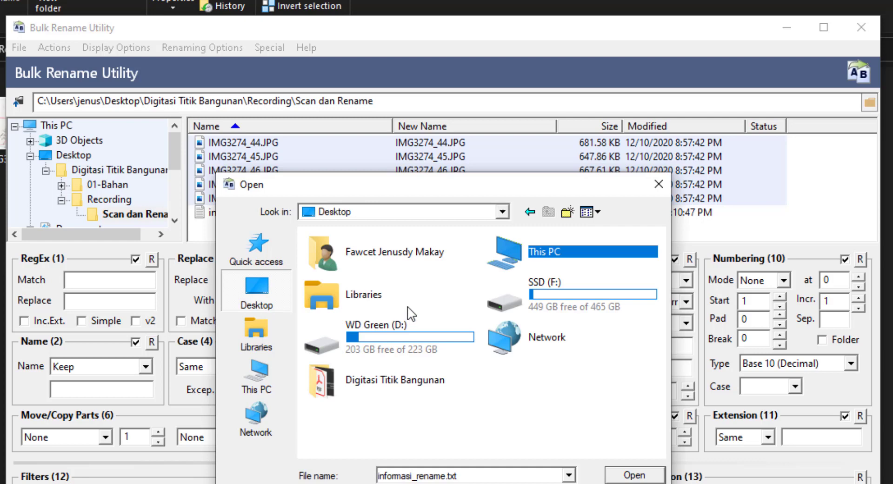
double_click(411, 379)
double_click(356, 265)
double_click(357, 251)
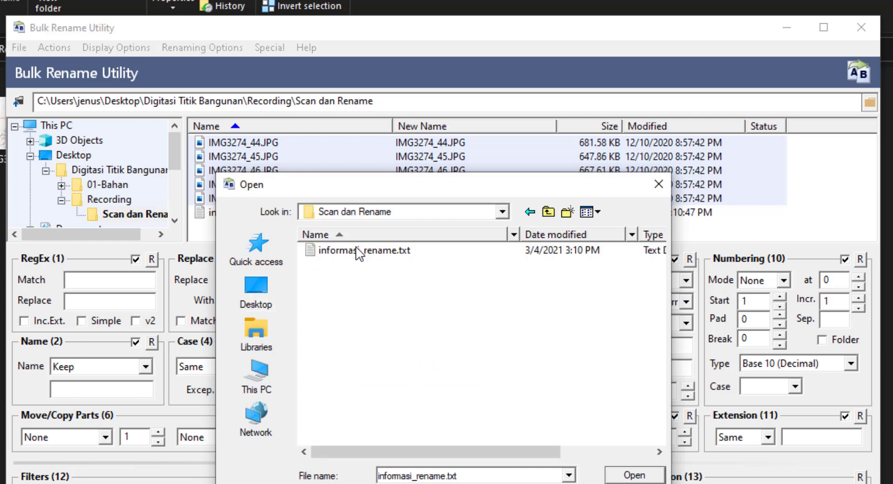
click(348, 250)
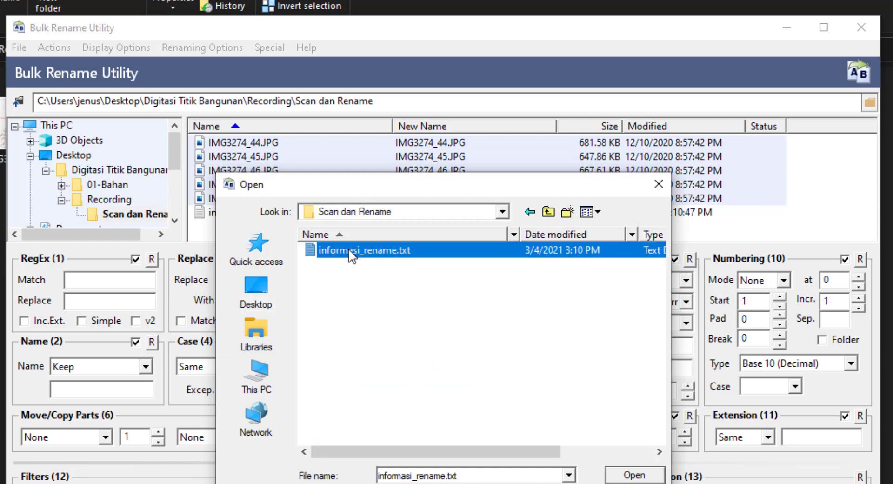
click(618, 473)
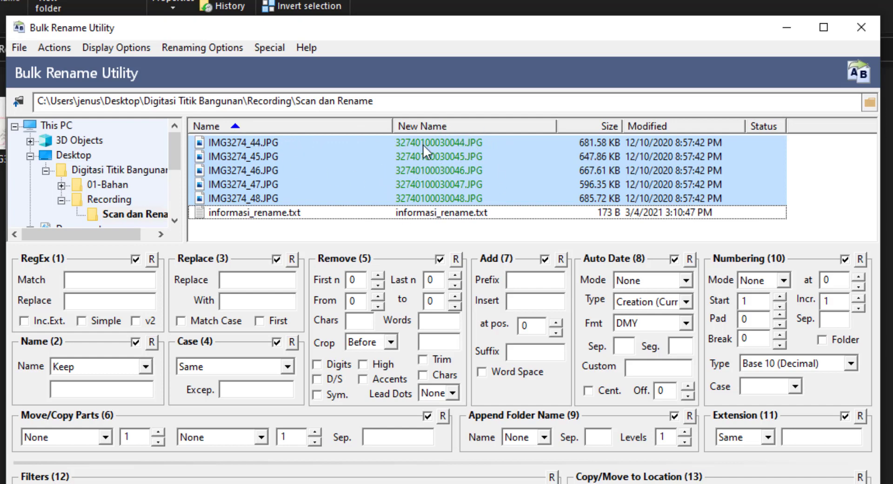
Rename the selected scans with the imported pairs and confirm the operation through to its completion
click(830, 483)
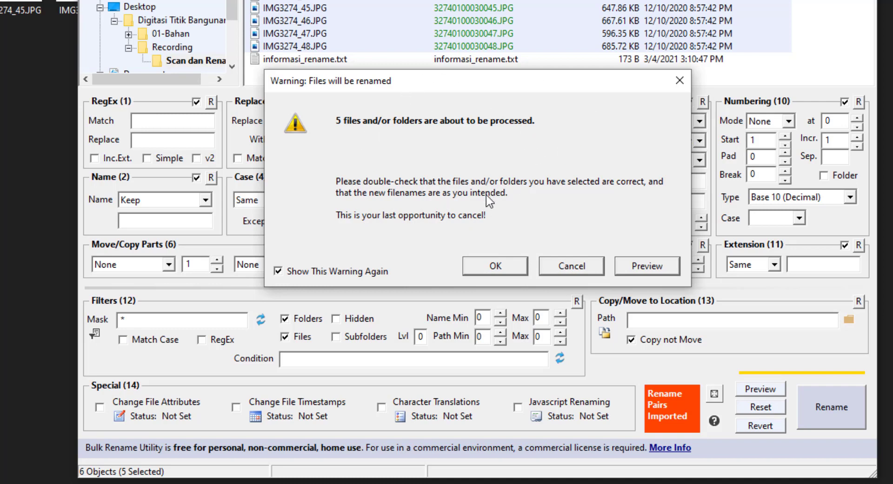
click(304, 272)
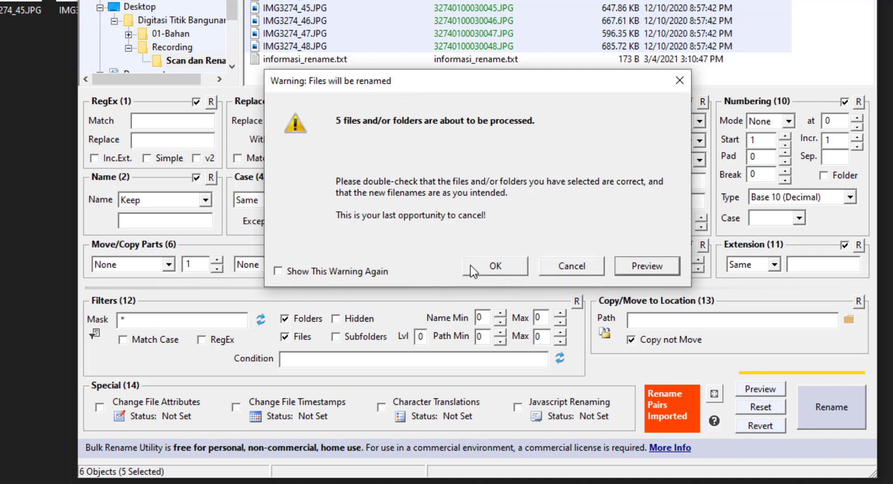
click(335, 274)
click(496, 266)
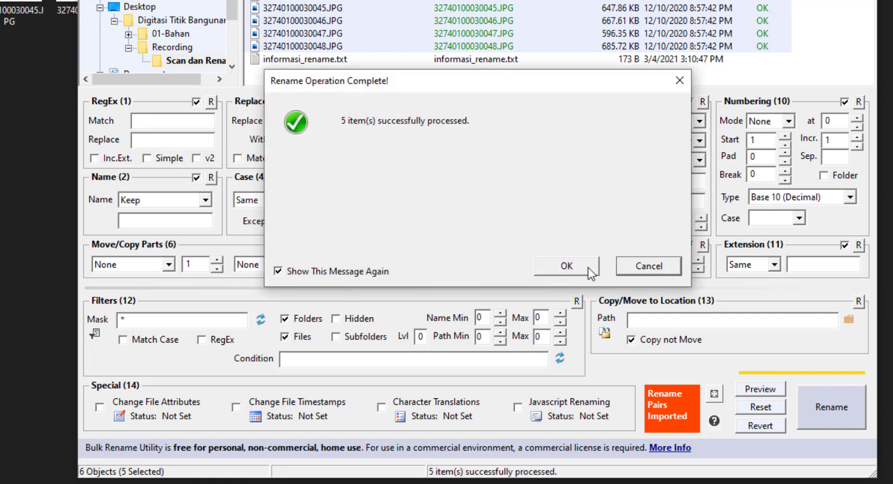
click(567, 266)
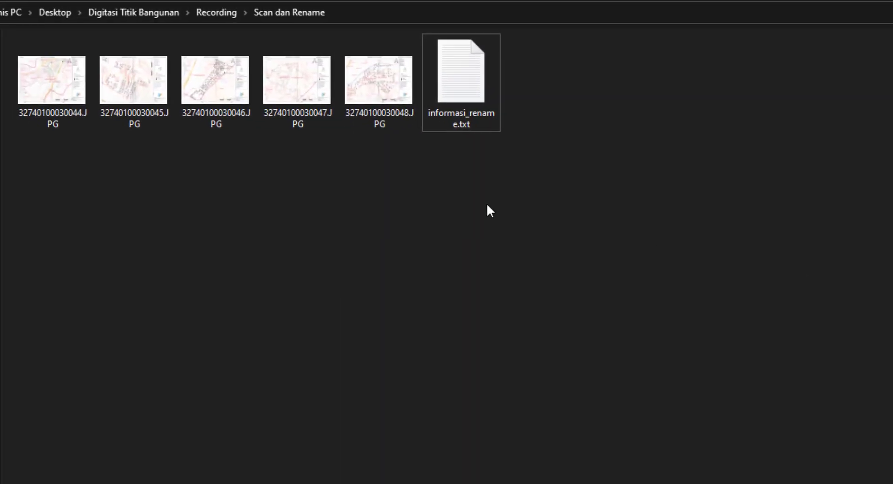
Open the renamed scan 32740100030044.JPG and compare its file name with the Kode Wilkerstat printed on the map
click(52, 108)
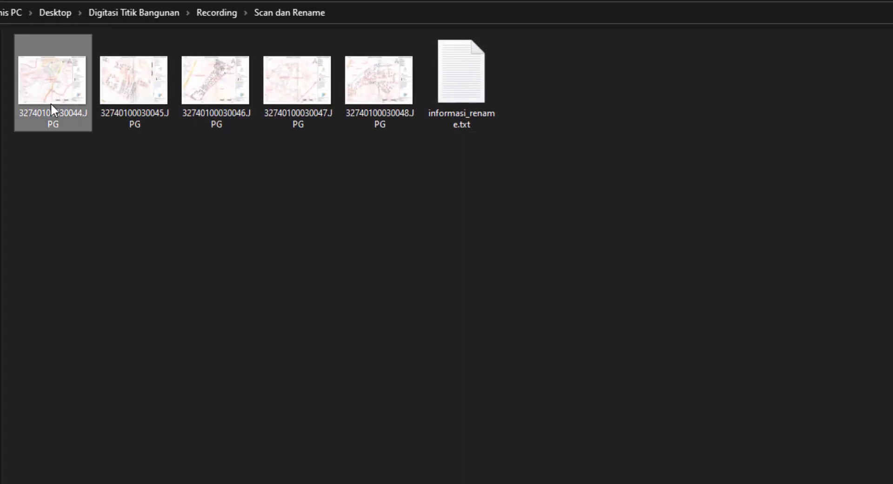
double_click(74, 94)
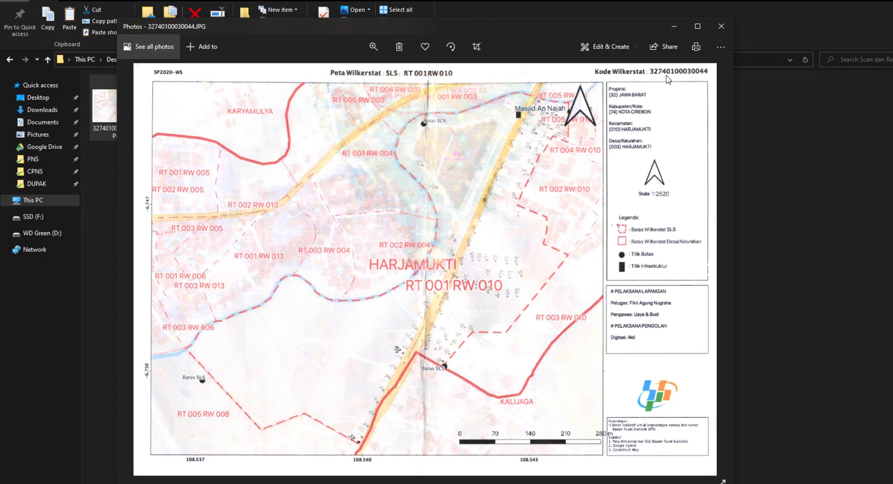